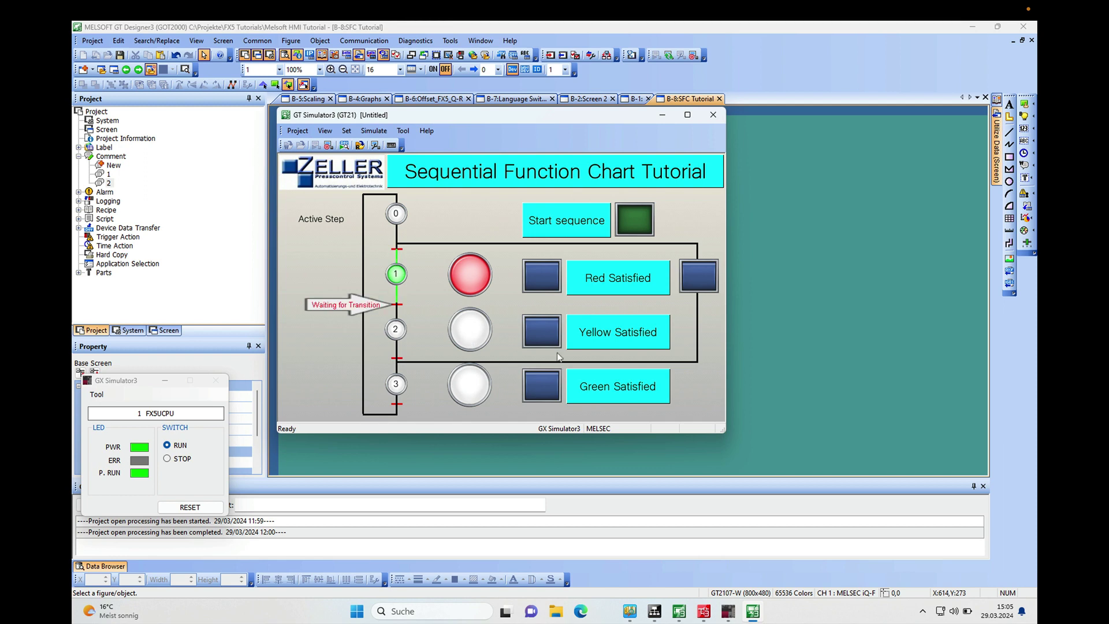
Close the GT Simulator3 window to end the running HMI simulation.
{"action": "left_click", "coordinate": [713, 114]}
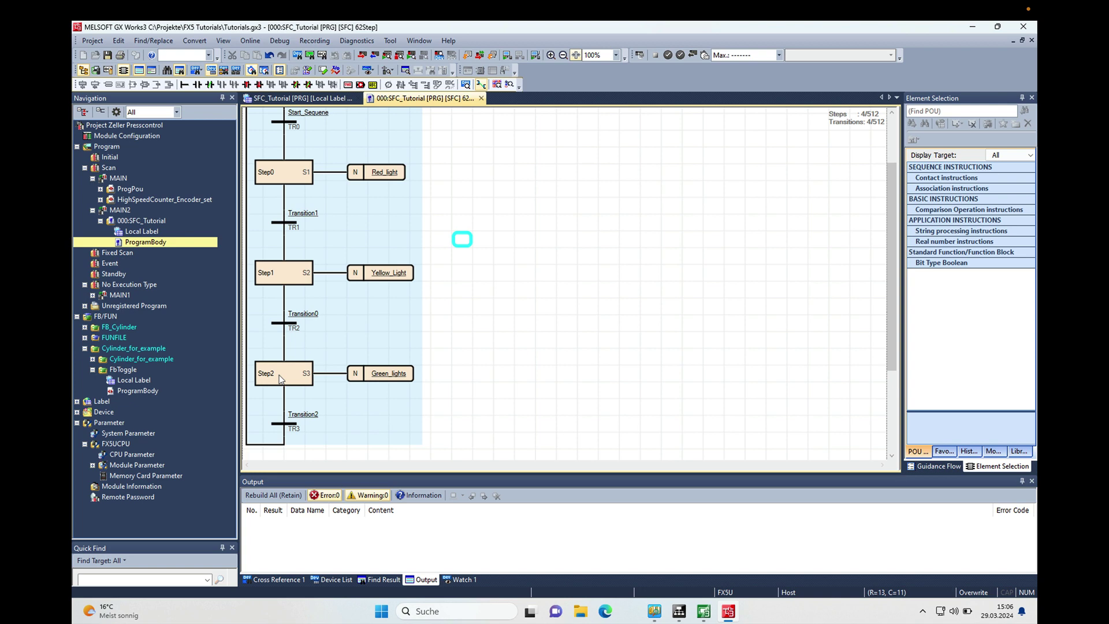
Add a selection branch leg beside Transition1 with a new Step3.
{"action": "left_click", "coordinate": [286, 227]}
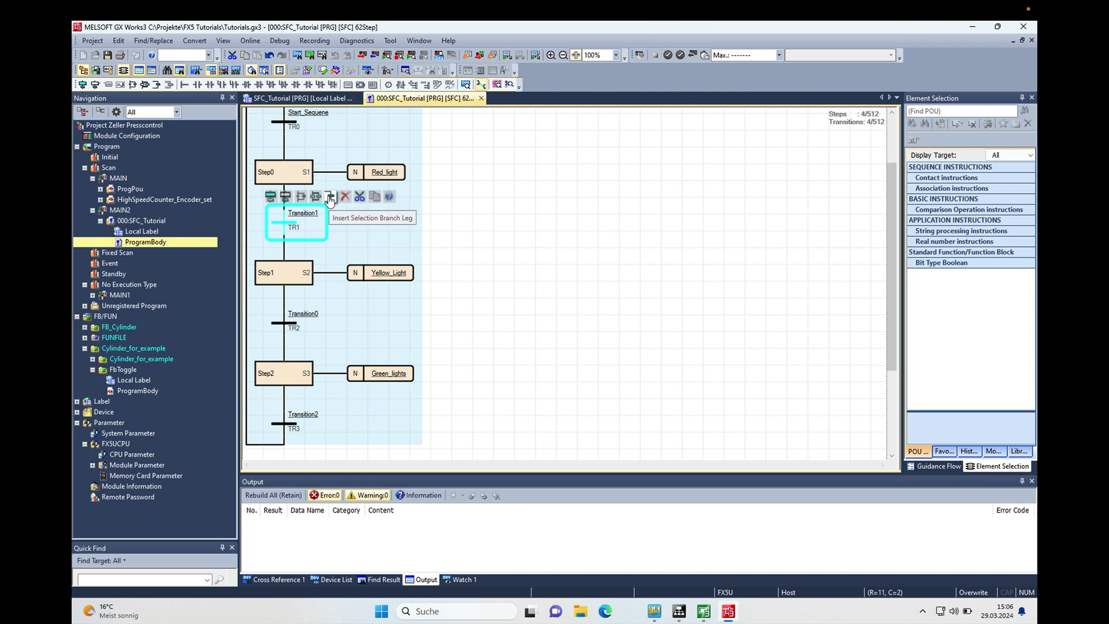
{"action": "left_click", "coordinate": [329, 197]}
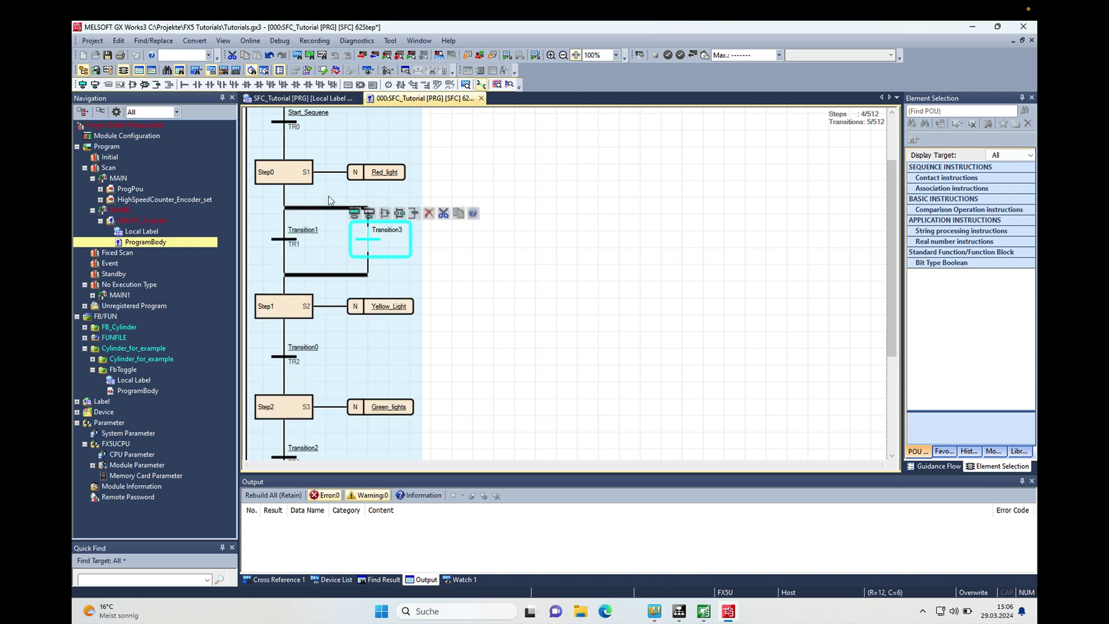
{"action": "left_click", "coordinate": [354, 216]}
{"action": "left_click", "coordinate": [481, 338]}
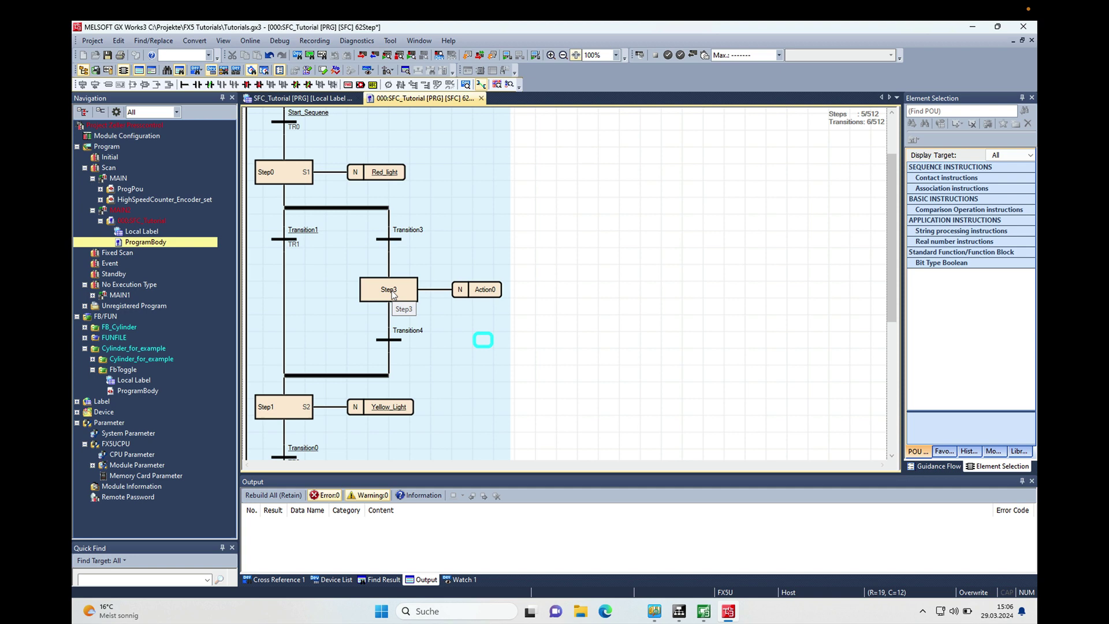
Make Step3 a jump step that targets Step2.
{"action": "right_click", "coordinate": [392, 295]}
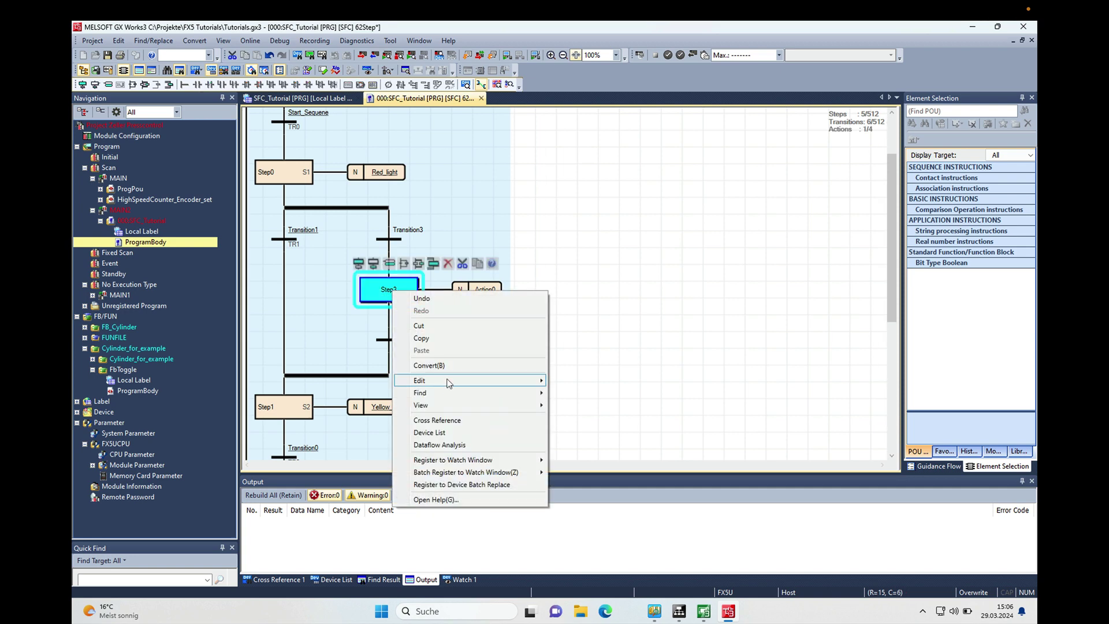
{"action": "mouse_move", "coordinate": [468, 380]}
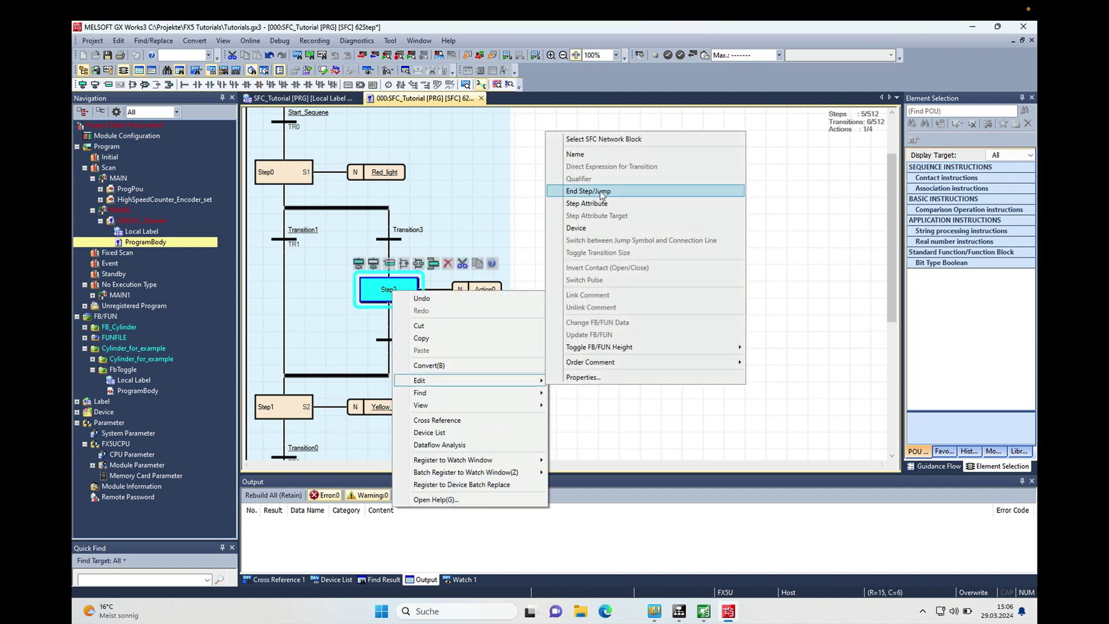
{"action": "left_click", "coordinate": [602, 192]}
{"action": "left_click", "coordinate": [505, 338]}
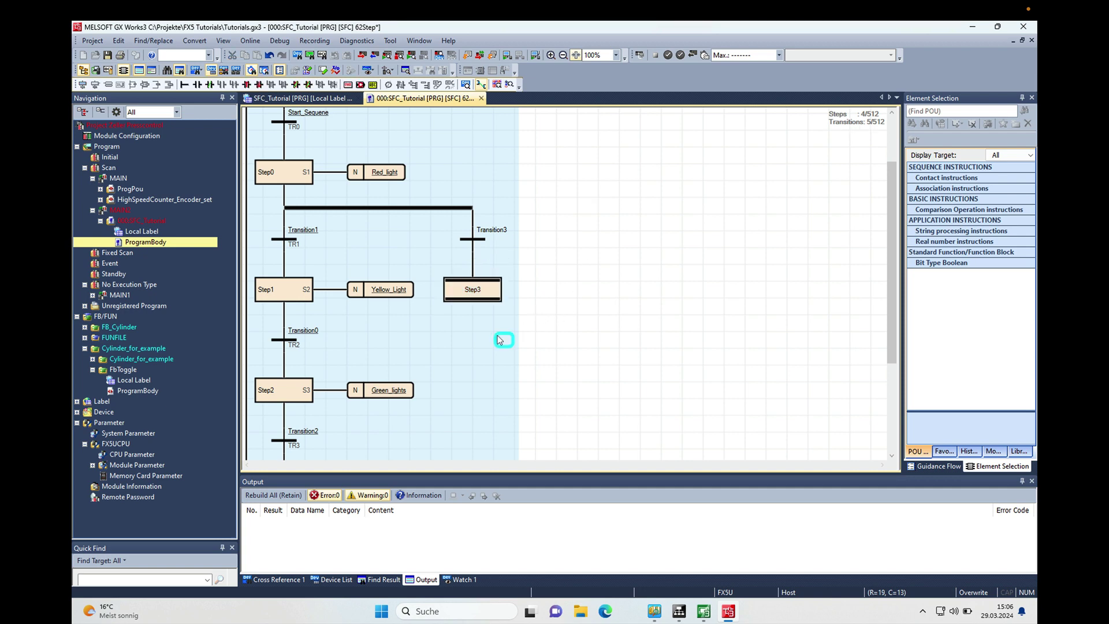
{"action": "right_click", "coordinate": [471, 292]}
{"action": "mouse_move", "coordinate": [555, 379]}
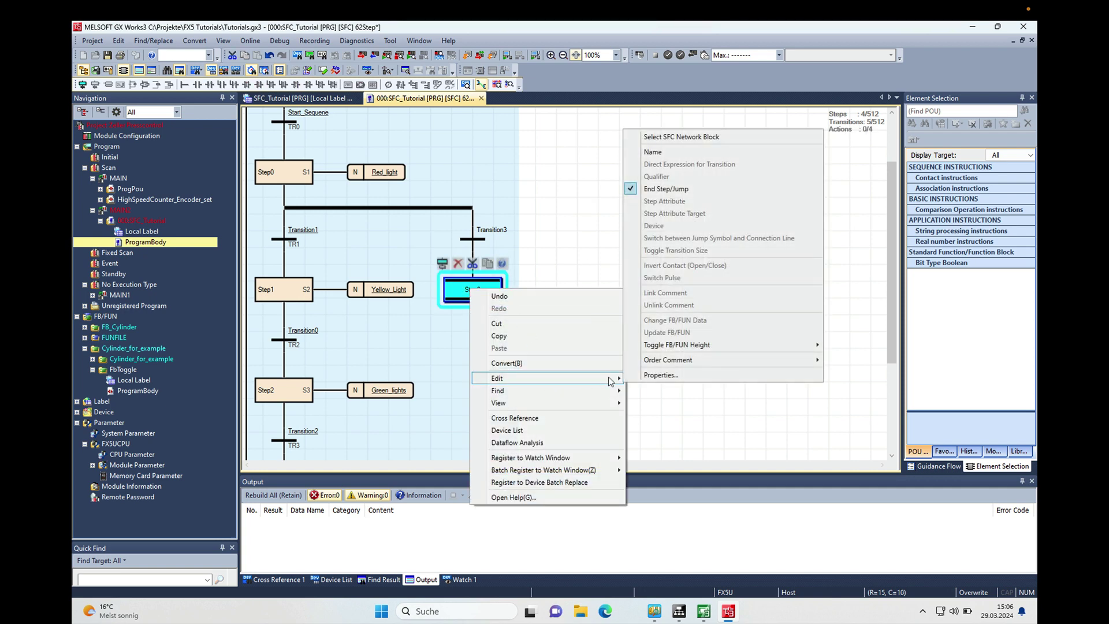
{"action": "left_click", "coordinate": [677, 194]}
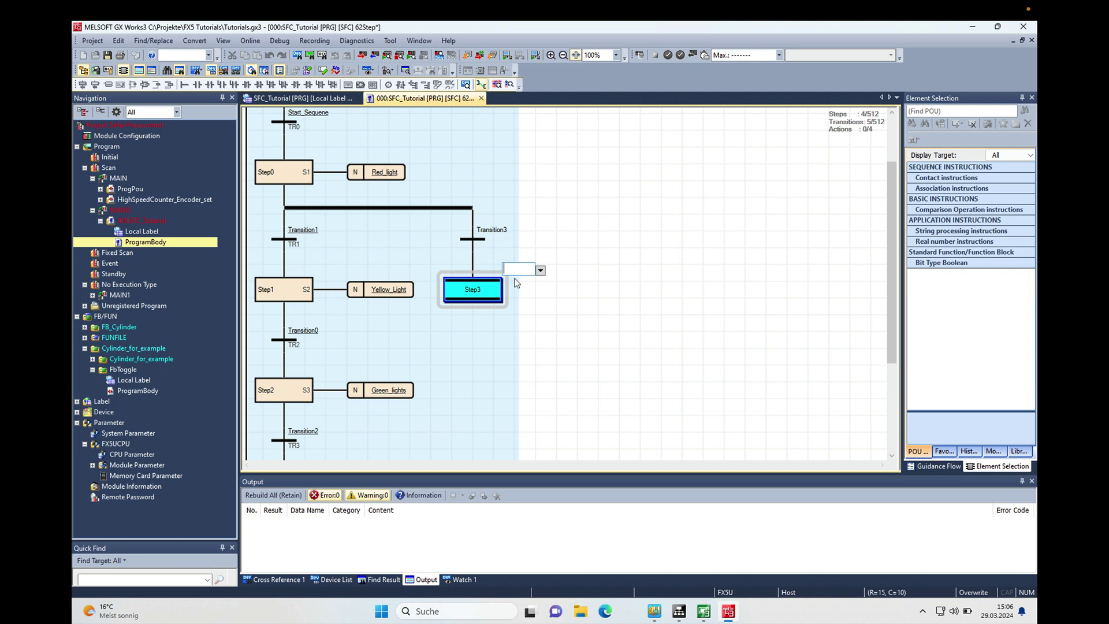
{"action": "left_click", "coordinate": [539, 270]}
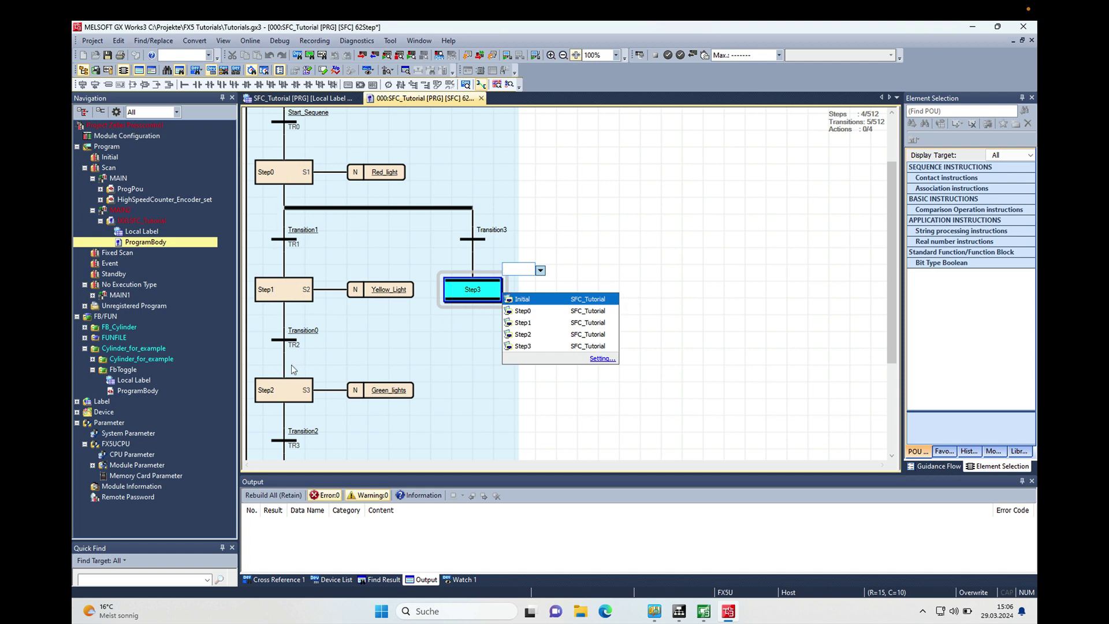
{"action": "left_click", "coordinate": [524, 333]}
{"action": "key", "text": "Return"}
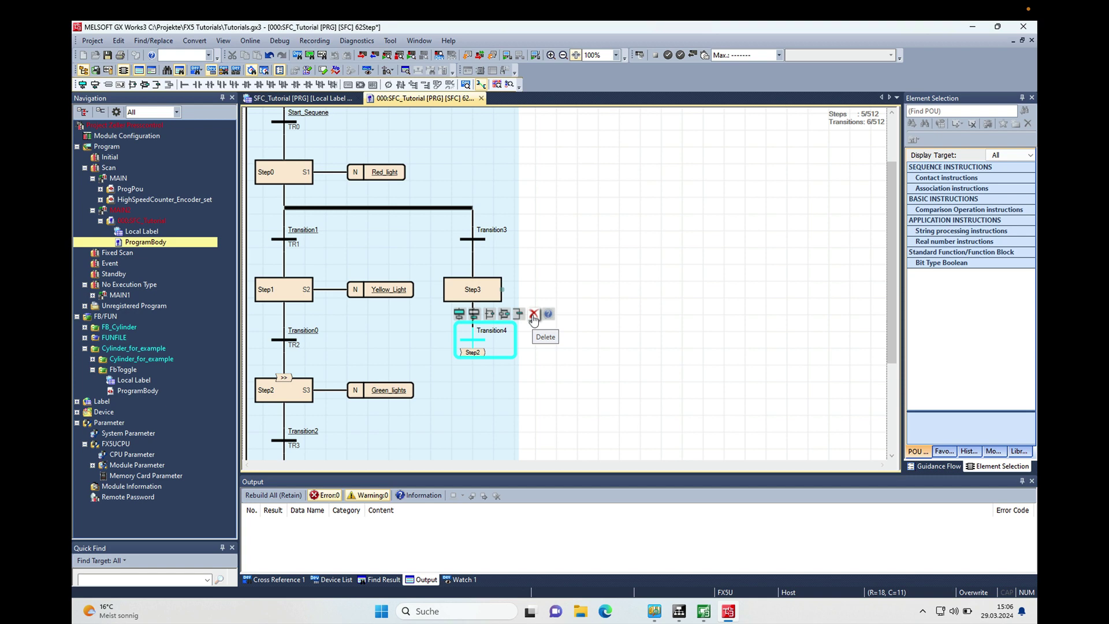
Delete Step3 and Transition4 so Transition3 jumps to Step2, then switch to GT Designer3.
{"action": "left_click", "coordinate": [534, 318]}
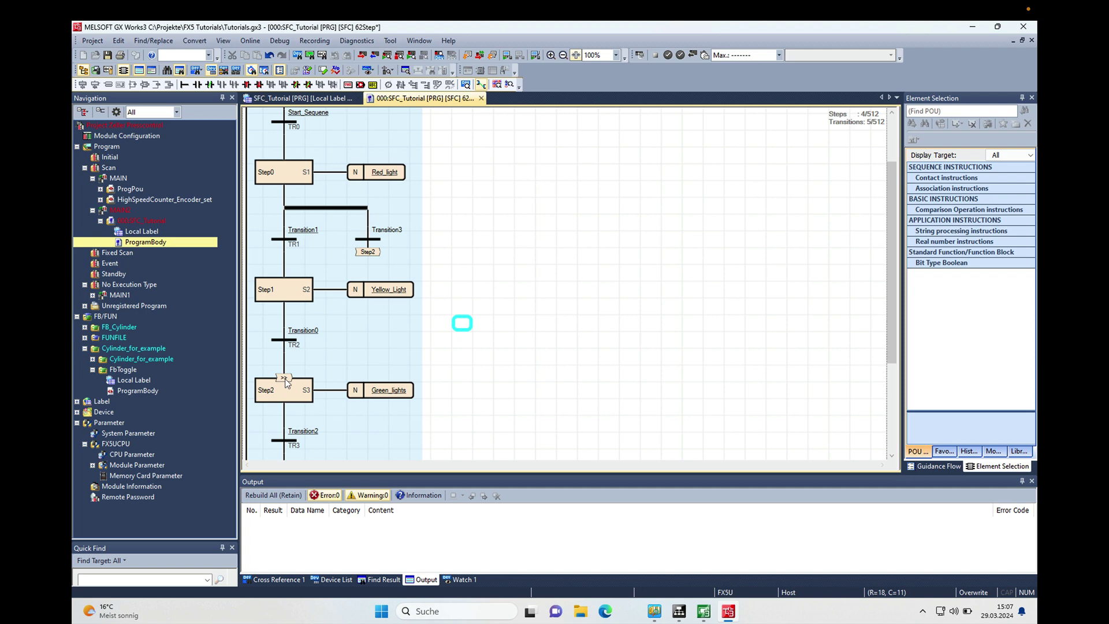
{"action": "left_click", "coordinate": [367, 254]}
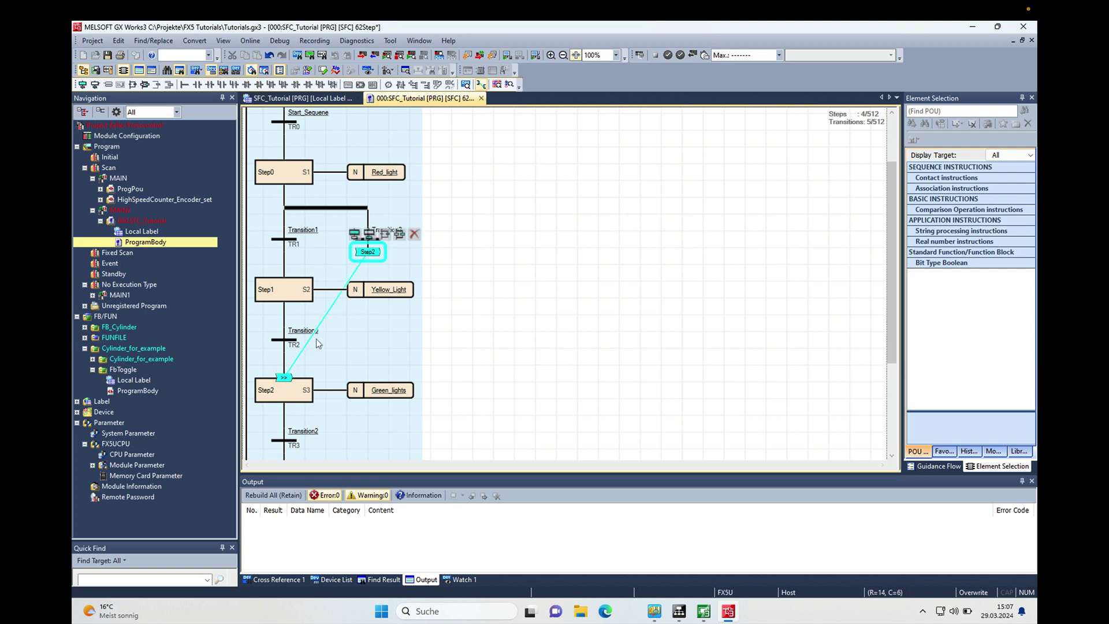
{"action": "left_click", "coordinate": [448, 254]}
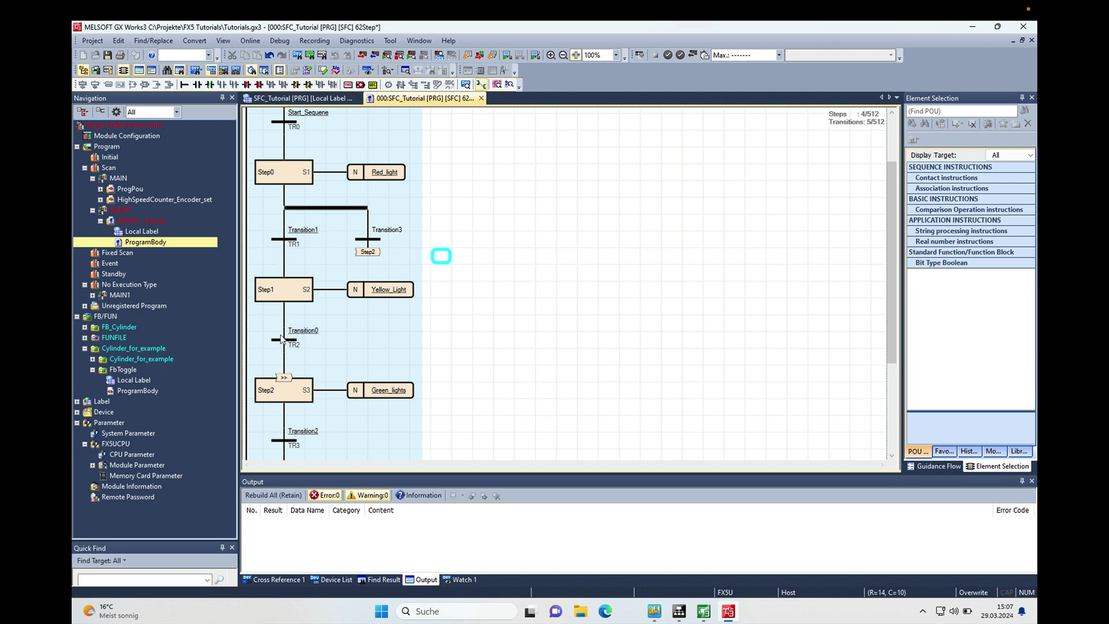
{"action": "left_click", "coordinate": [694, 564]}
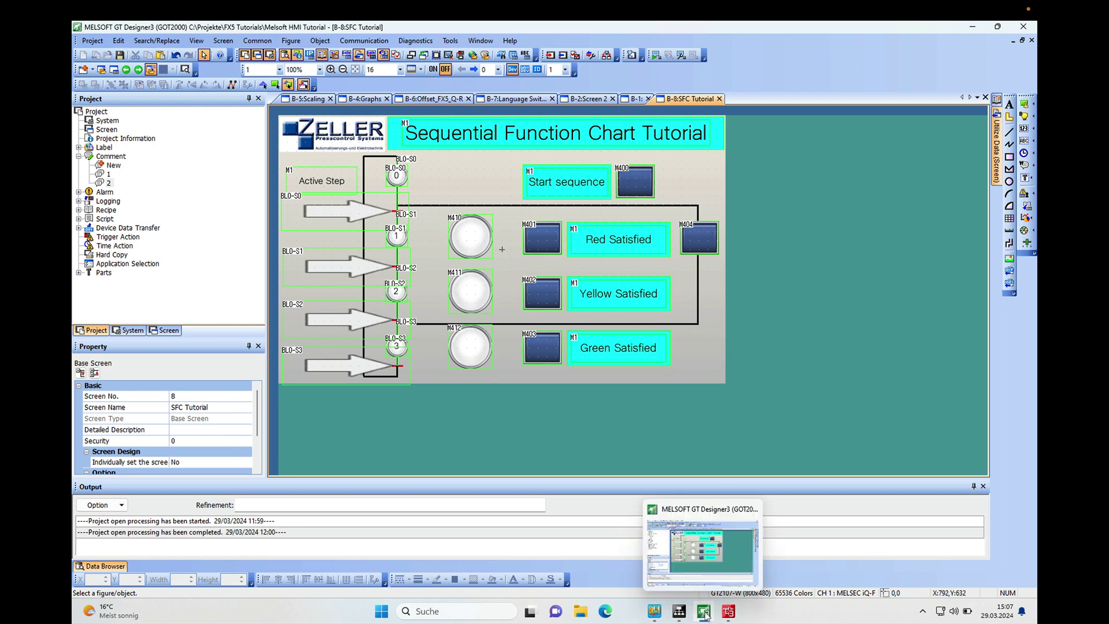
In GX Works3, view Transition1's ladder condition: M401 with a normally-closed M404 contact.
{"action": "left_click", "coordinate": [728, 611]}
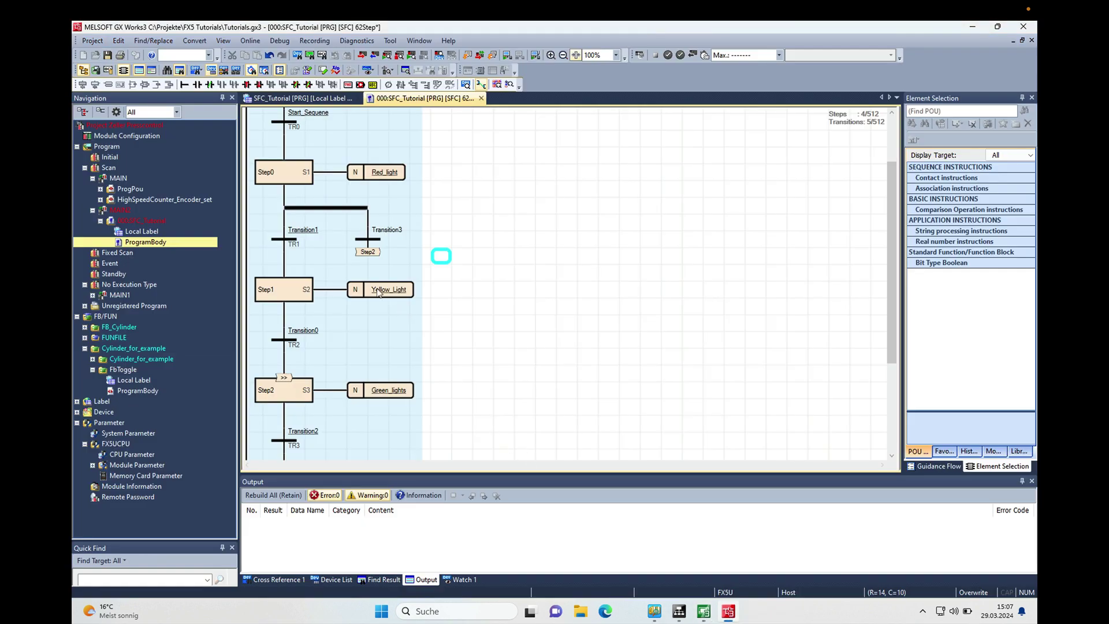
{"action": "left_click", "coordinate": [302, 233]}
{"action": "double_click", "coordinate": [301, 232]}
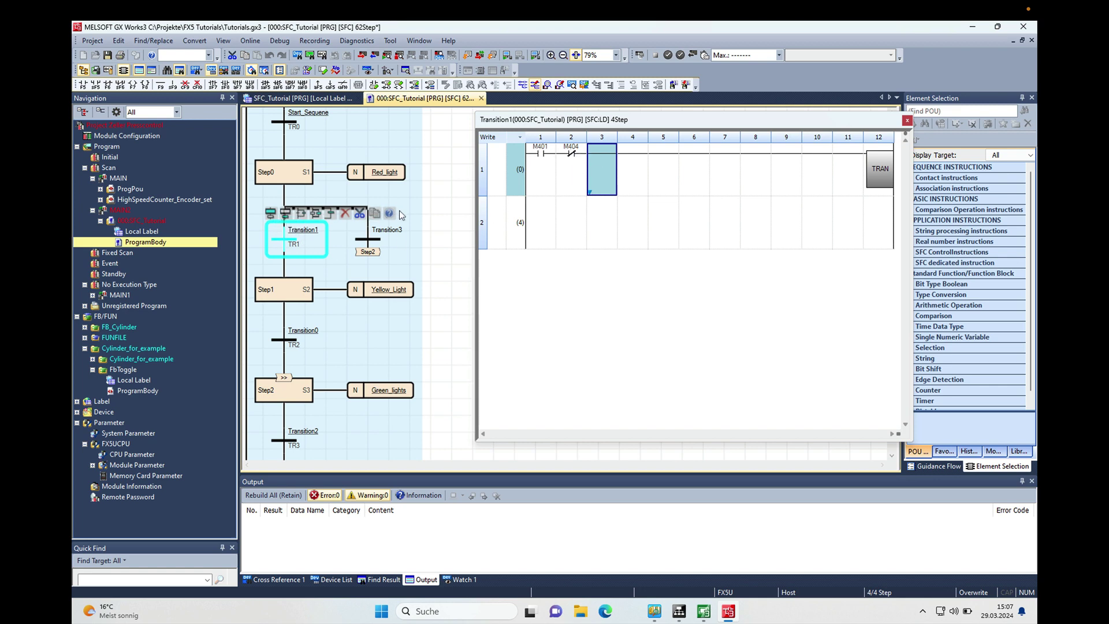
Create Transition3's ladder condition: M401 and M405 contacts driving the TRAN coil.
{"action": "left_click", "coordinate": [906, 122]}
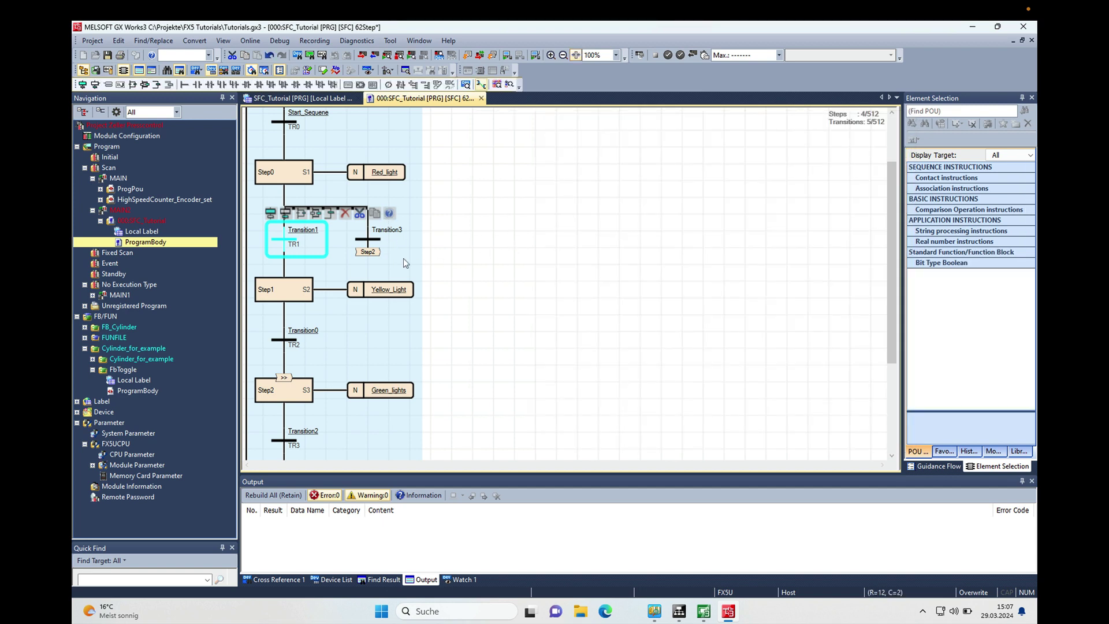
{"action": "double_click", "coordinate": [391, 236]}
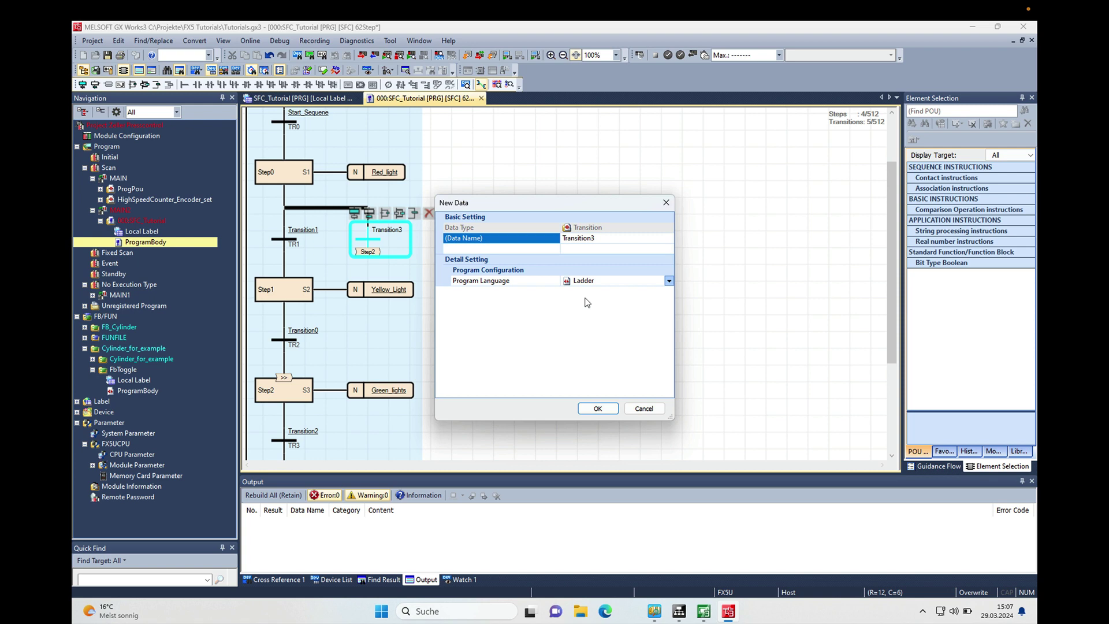
{"action": "left_click", "coordinate": [596, 407]}
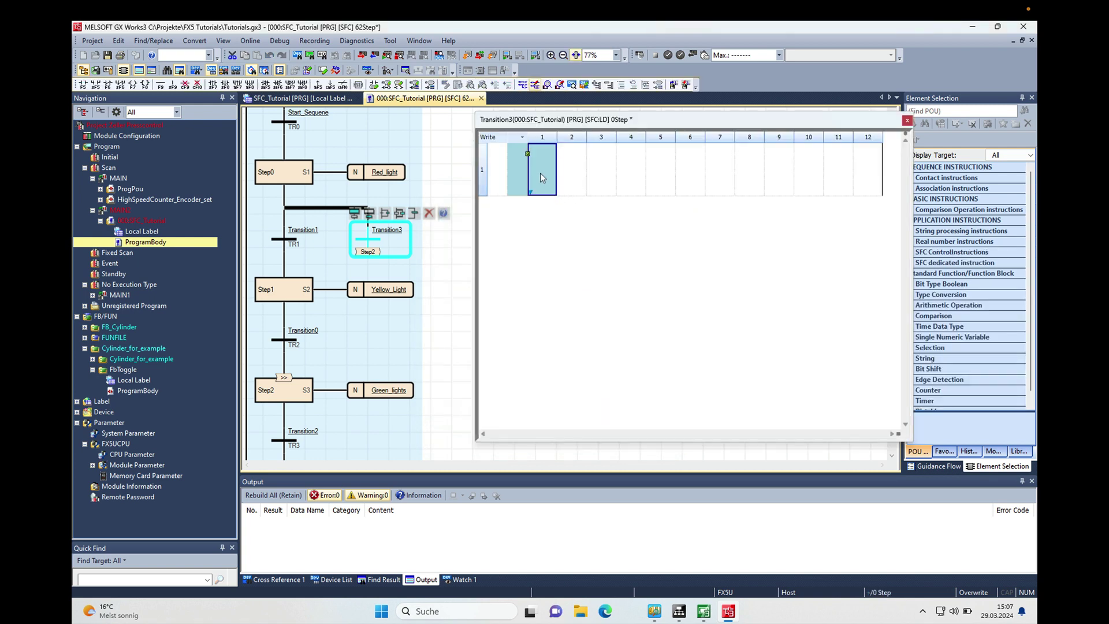
{"action": "type", "text": "m401"}
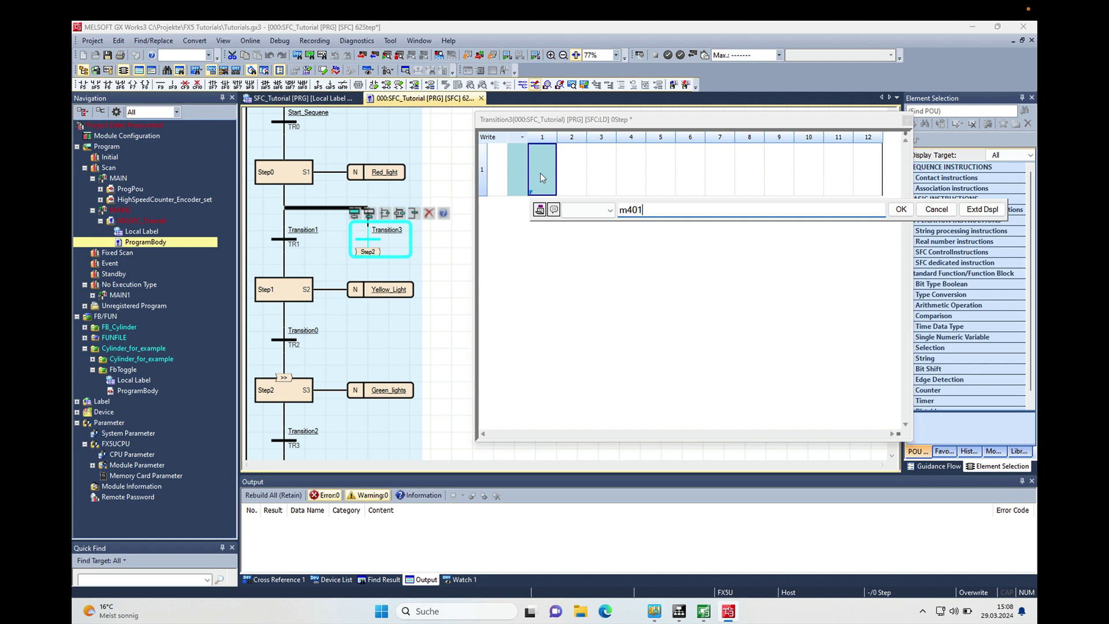
{"action": "key", "text": "Return"}
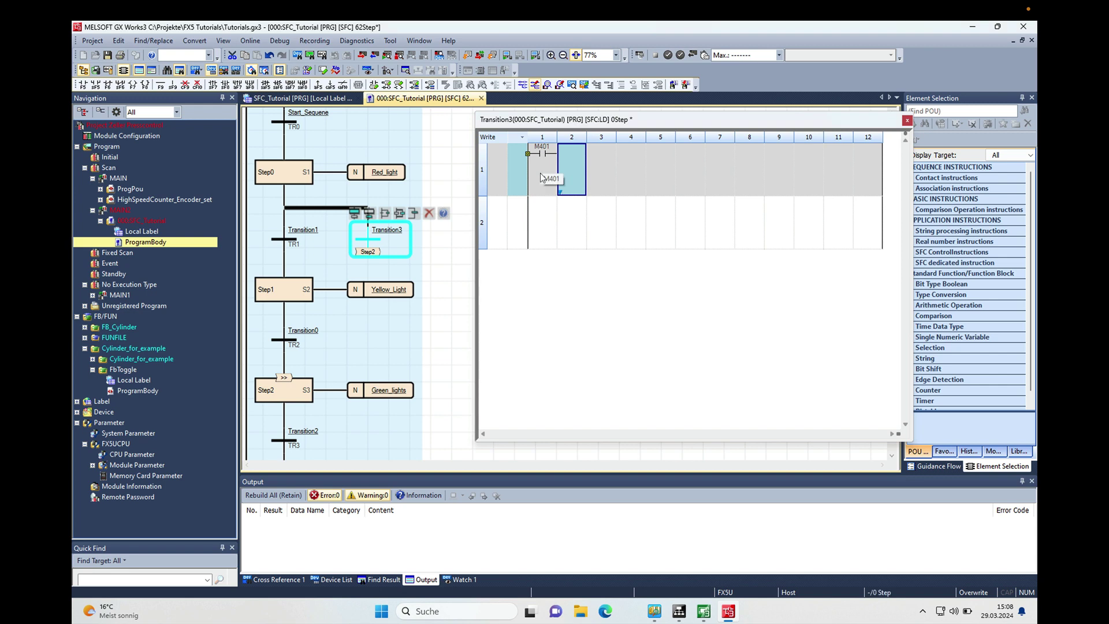
{"action": "type", "text": "m405"}
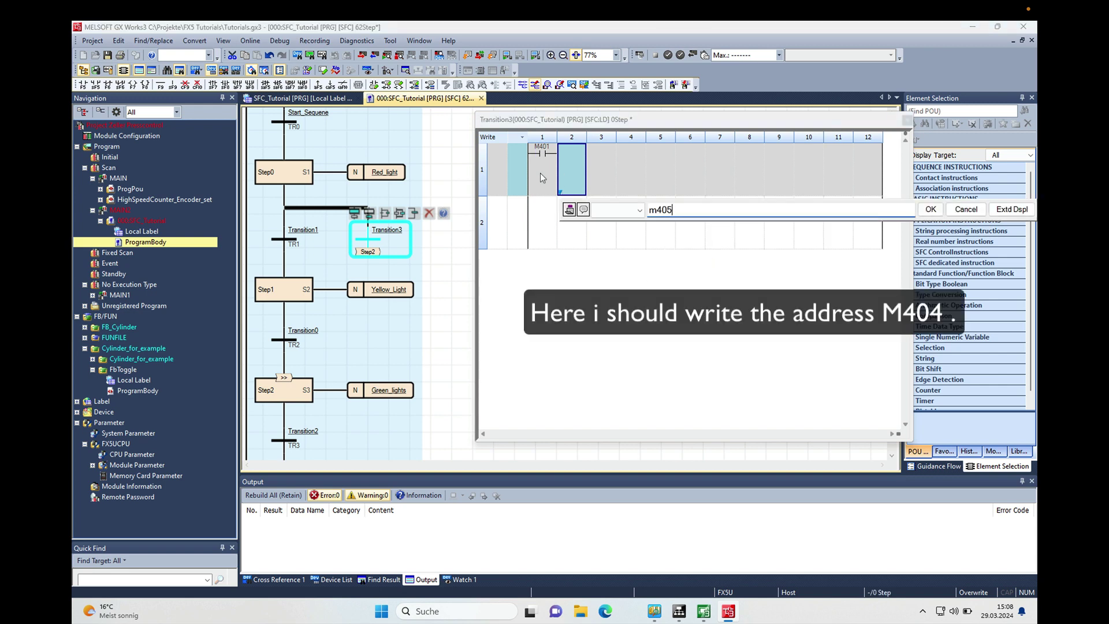
{"action": "key", "text": "Return"}
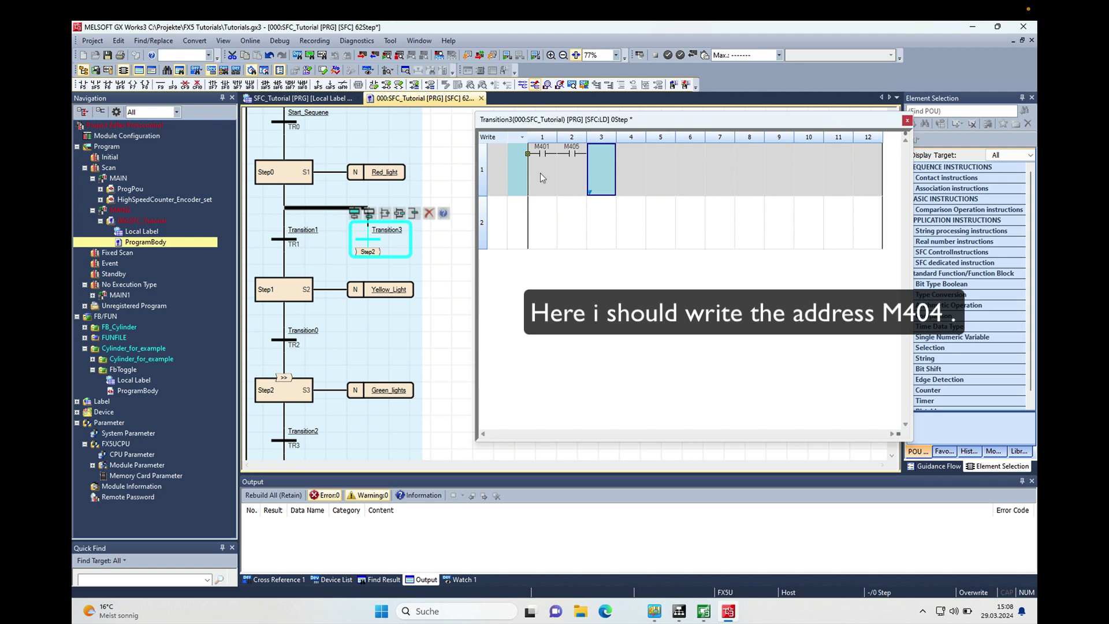
{"action": "key", "text": "F7"}
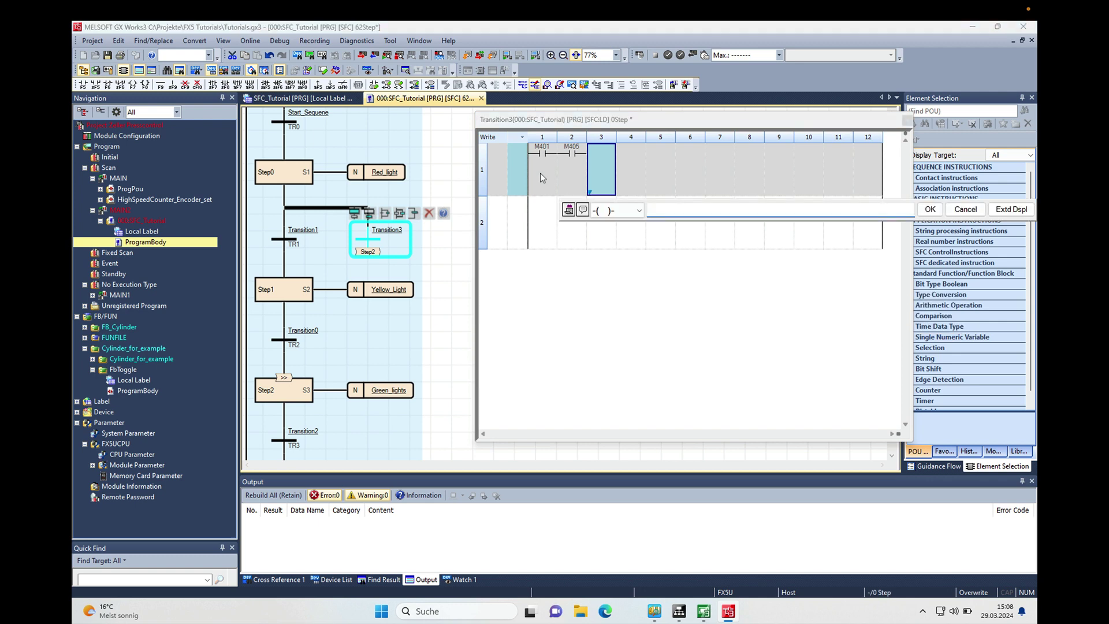
{"action": "type", "text": "tran"}
{"action": "key", "text": "Return"}
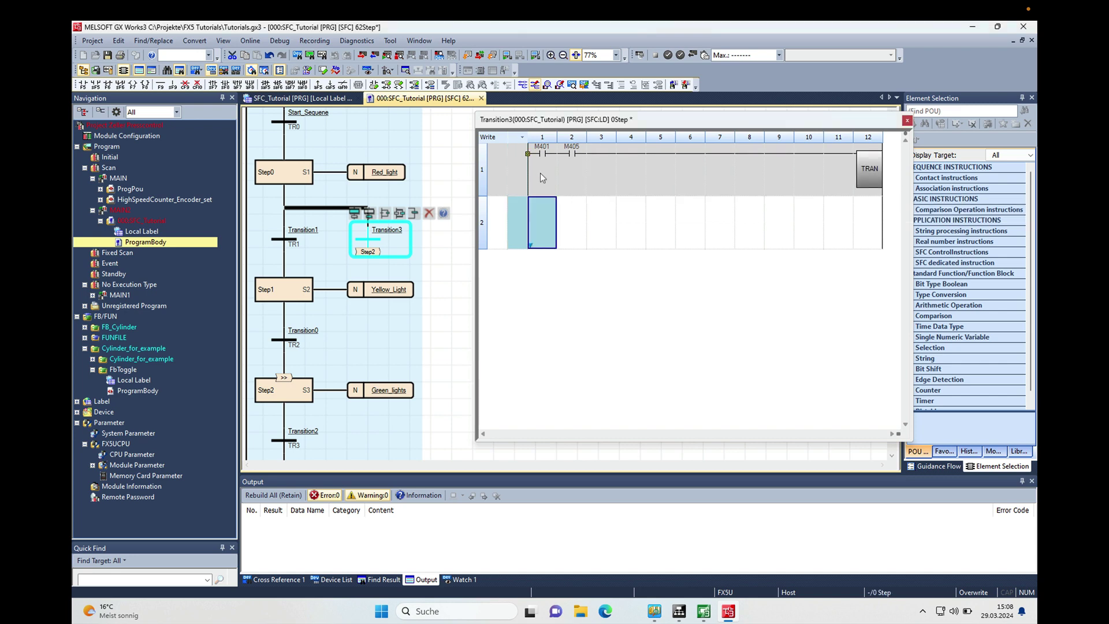
{"action": "left_click", "coordinate": [907, 122]}
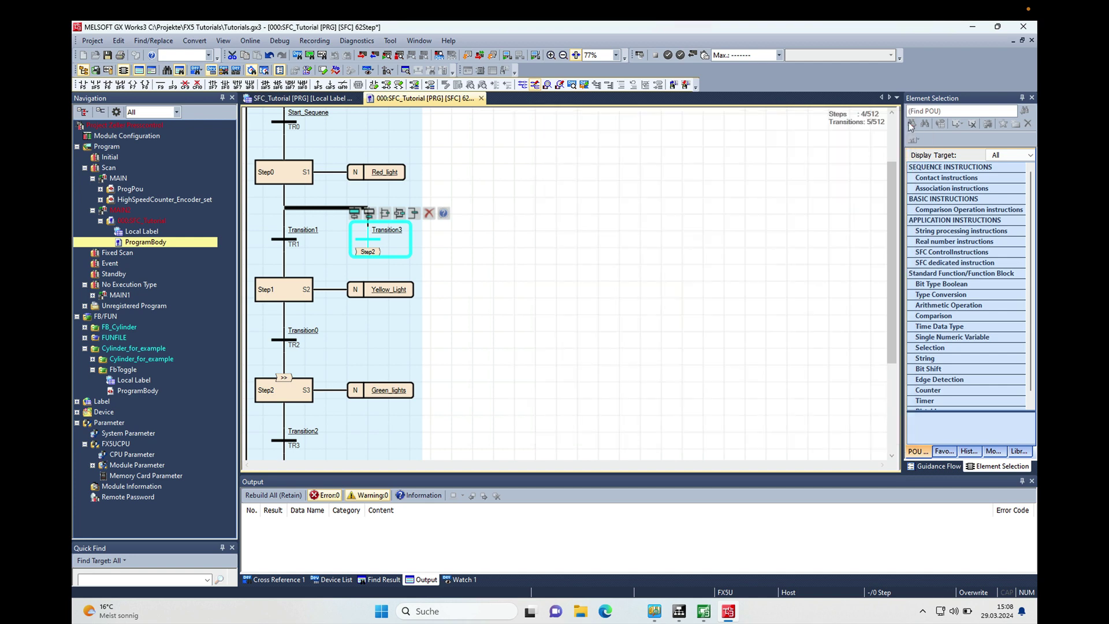
{"action": "double_click", "coordinate": [298, 232]}
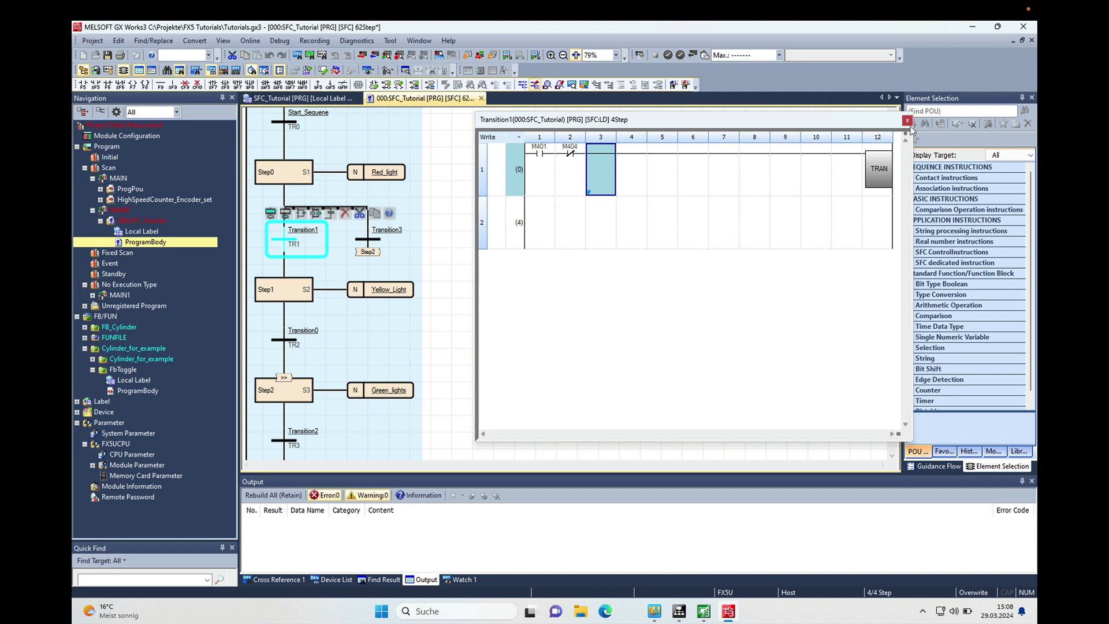
{"action": "left_click", "coordinate": [907, 122]}
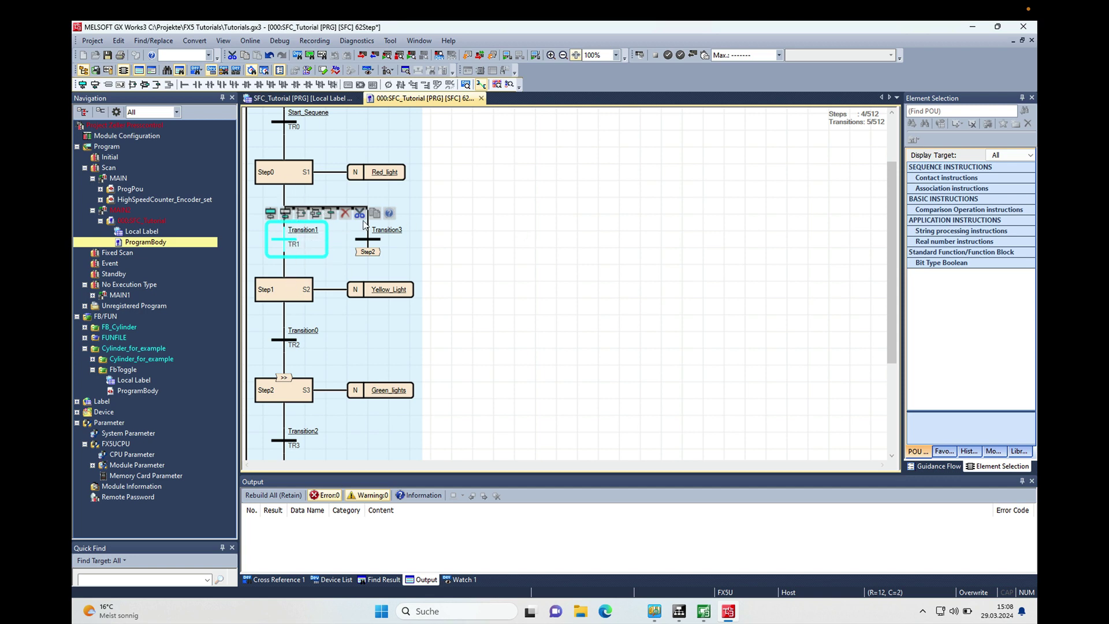
Rebuild all programs and start the PLC simulation.
{"action": "left_click", "coordinate": [548, 329]}
{"action": "left_click", "coordinate": [492, 55]}
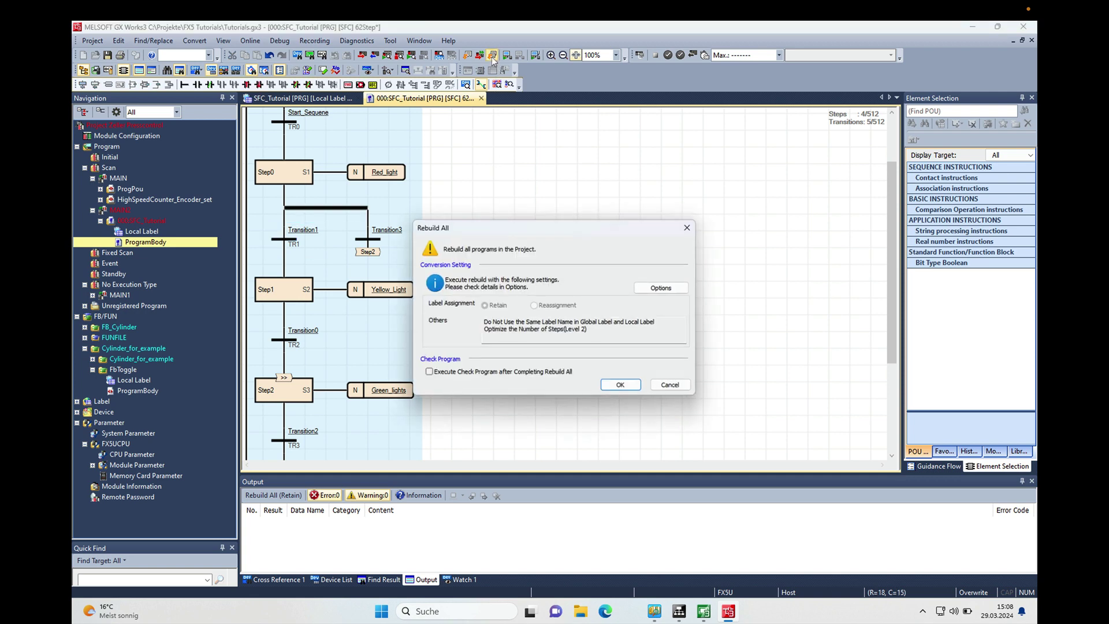
{"action": "left_click", "coordinate": [623, 388]}
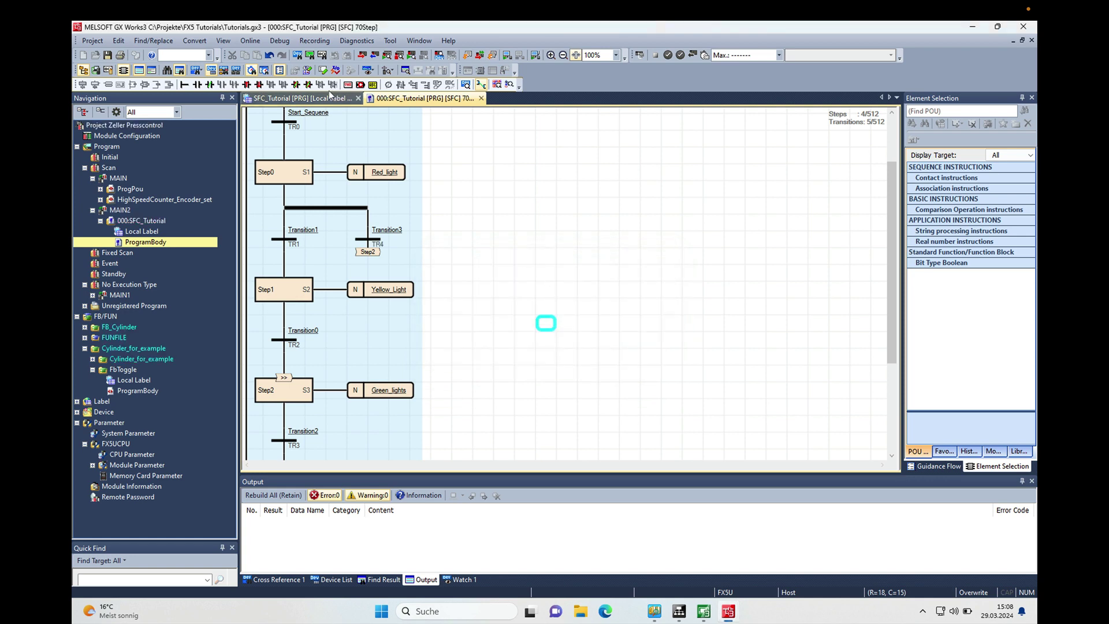
{"action": "left_click", "coordinate": [280, 42]}
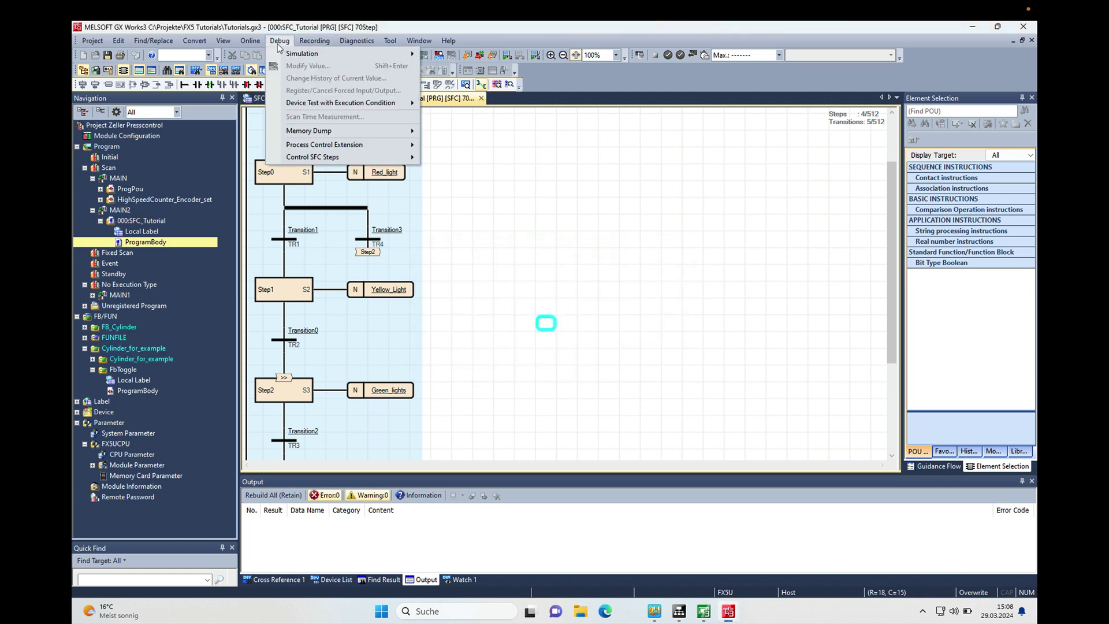
{"action": "left_click", "coordinate": [459, 55]}
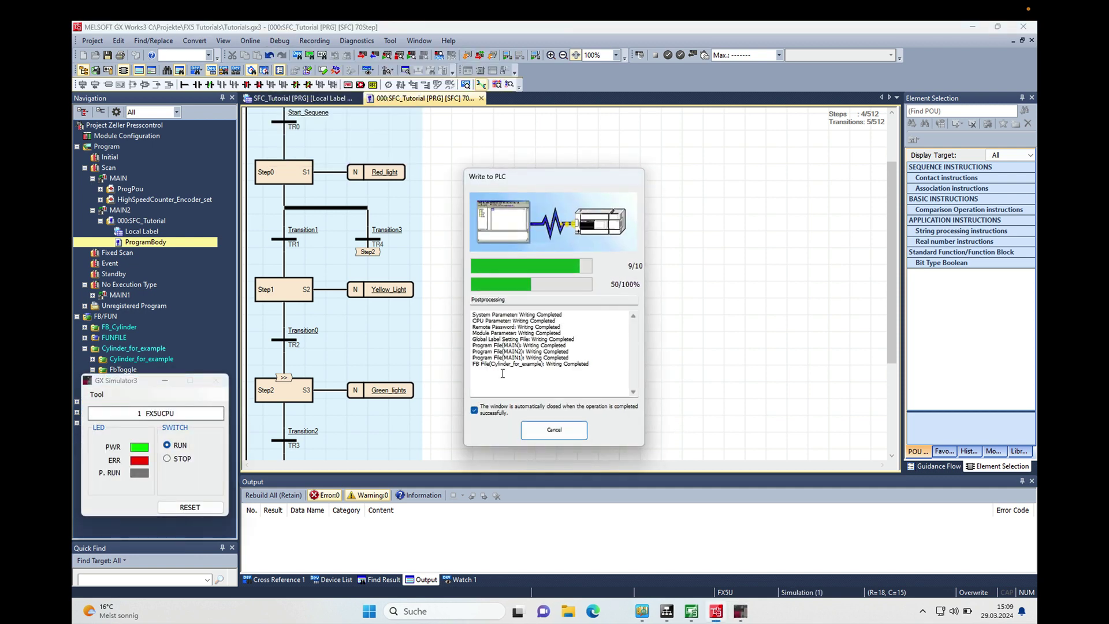
Launch GT Simulator3 from GT Designer3 and show the Sequential Function Chart Tutorial screen.
{"action": "left_click", "coordinate": [690, 611]}
{"action": "left_click", "coordinate": [656, 55]}
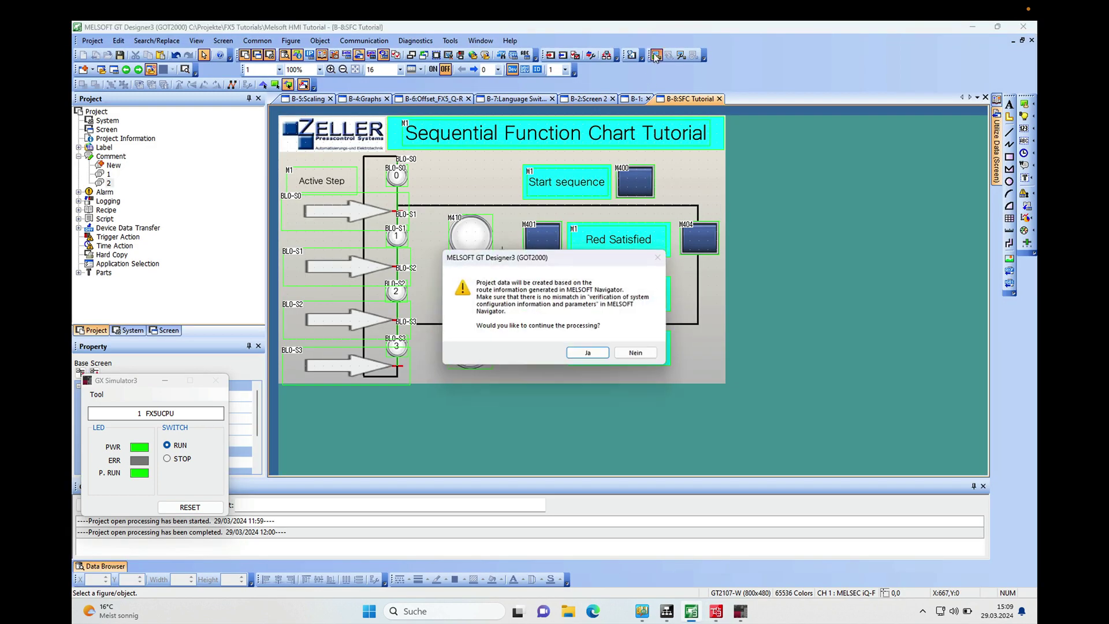
{"action": "left_click", "coordinate": [588, 354]}
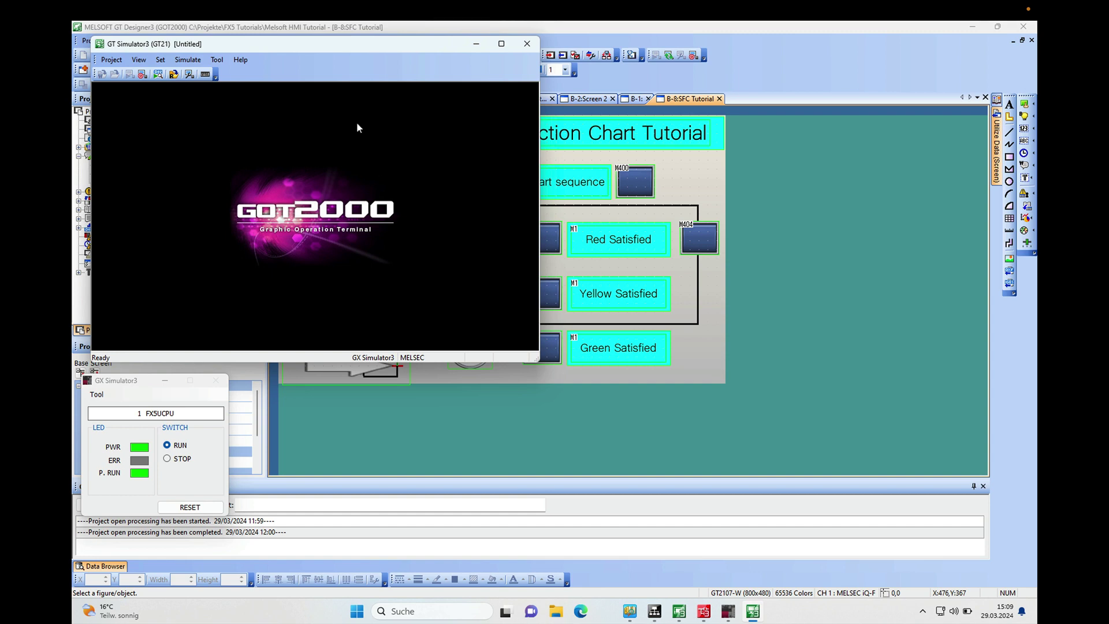
{"action": "mouse_move", "coordinate": [336, 45]}
{"action": "left_mouse_down"}
{"action": "mouse_move", "coordinate": [665, 89]}
{"action": "mouse_move", "coordinate": [816, 76]}
{"action": "left_mouse_up"}
{"action": "left_click", "coordinate": [883, 236]}
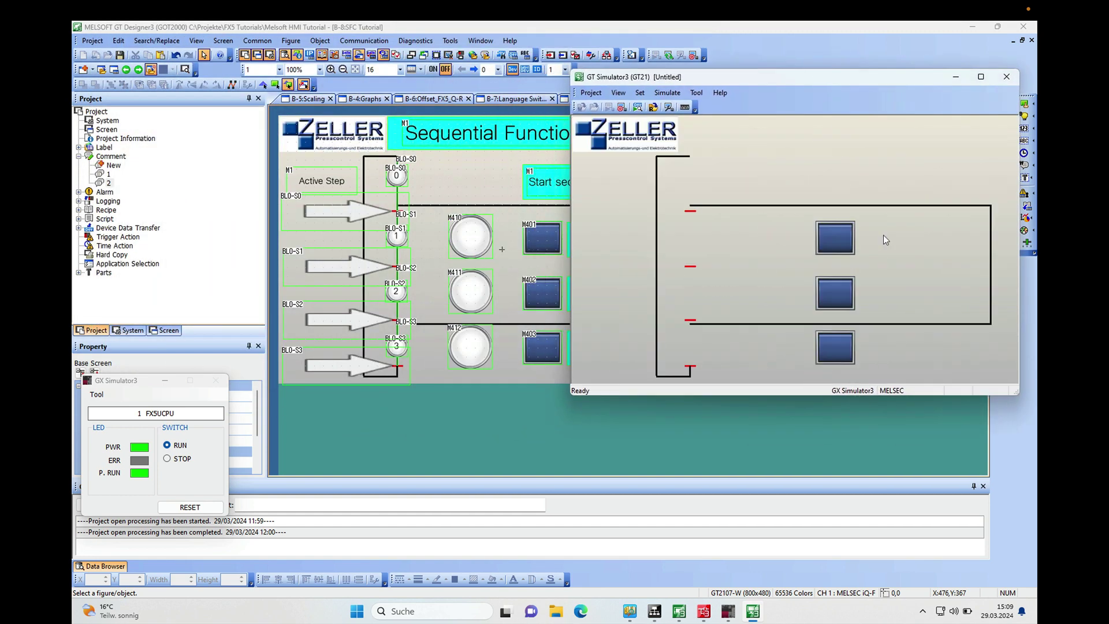
On the HMI, start the sequence, then press Red, Yellow and Green Satisfied in turn.
{"action": "left_click", "coordinate": [703, 612]}
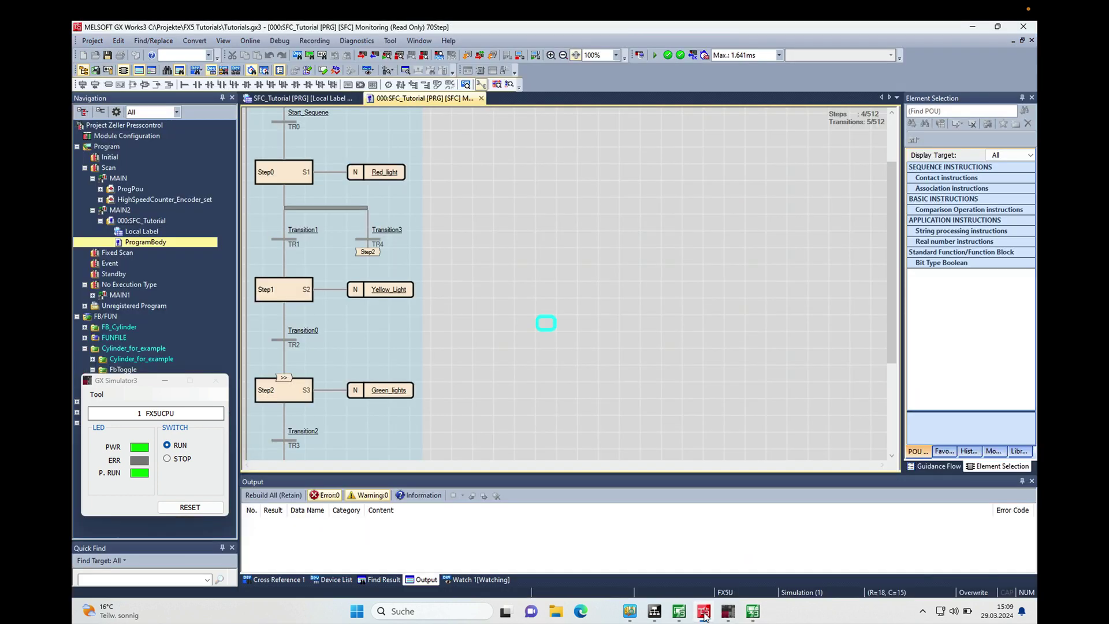
{"action": "left_click", "coordinate": [752, 612]}
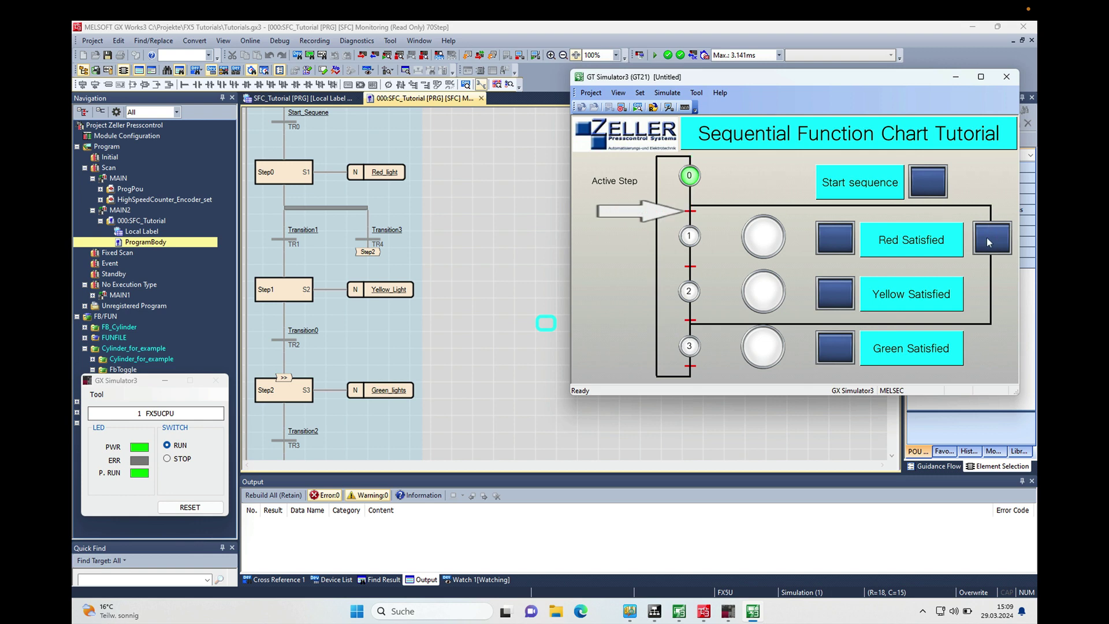
{"action": "left_click", "coordinate": [921, 191]}
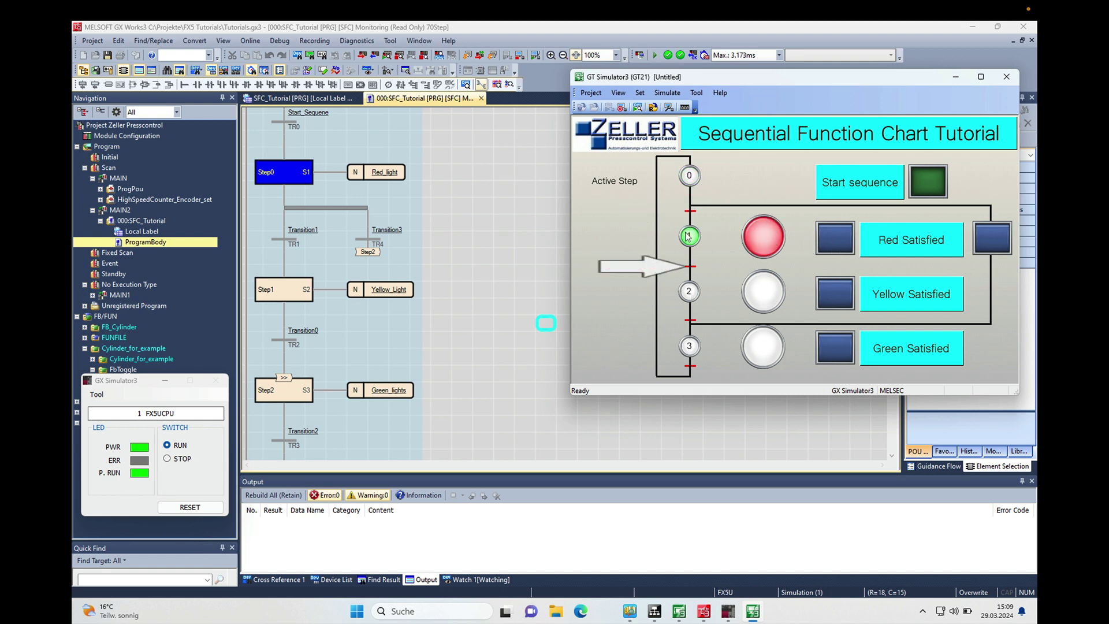
{"action": "left_click", "coordinate": [834, 232]}
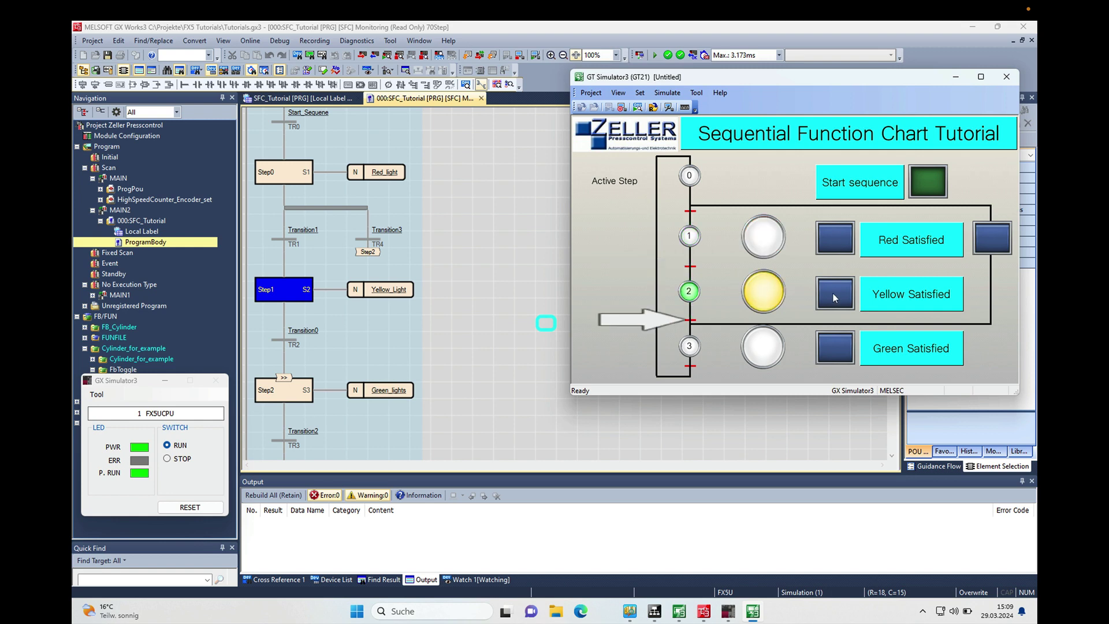
{"action": "left_click", "coordinate": [836, 293]}
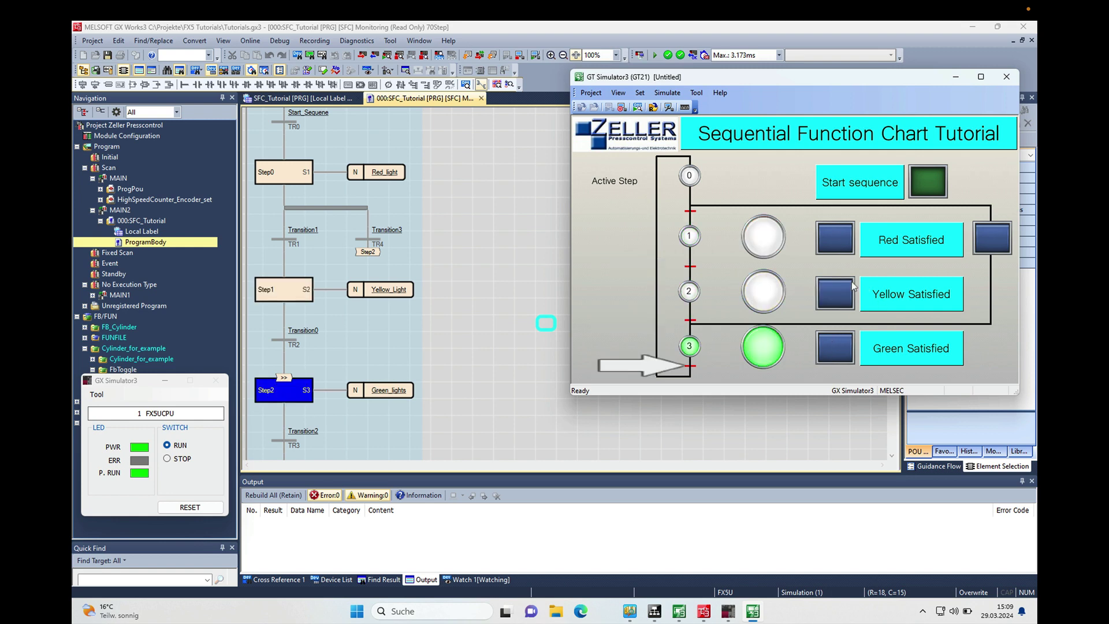
{"action": "left_click", "coordinate": [833, 347]}
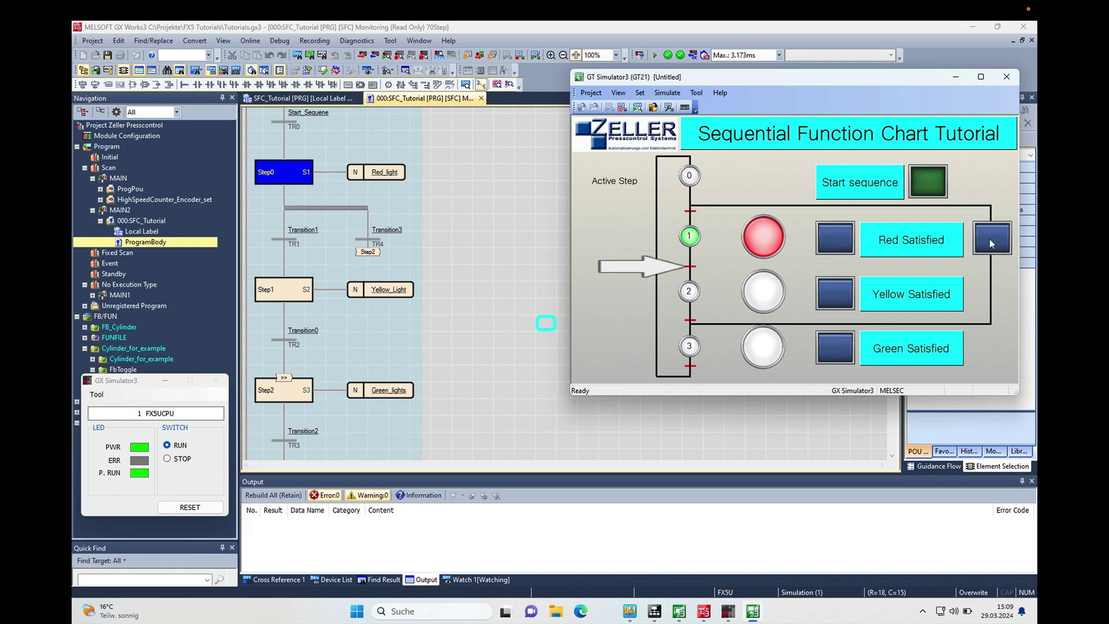
Turn on M404 on the HMI, then press Red Satisfied to test the jump to green.
{"action": "left_click", "coordinate": [989, 237]}
{"action": "left_click", "coordinate": [846, 242]}
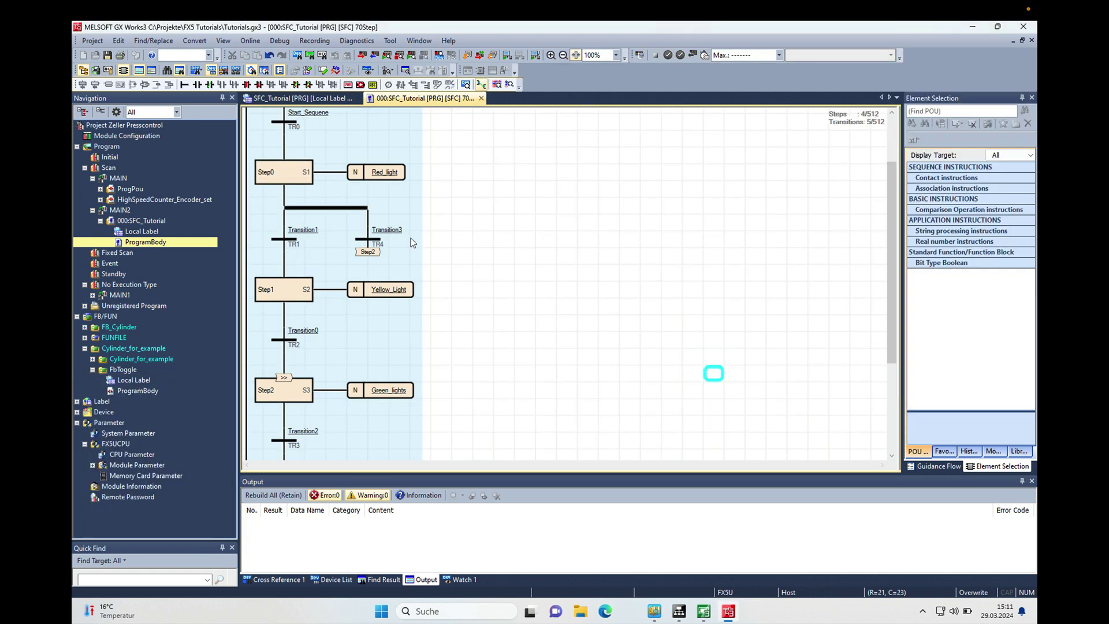
Open Transition3's ladder condition and switch it to write mode.
{"action": "left_click", "coordinate": [390, 232]}
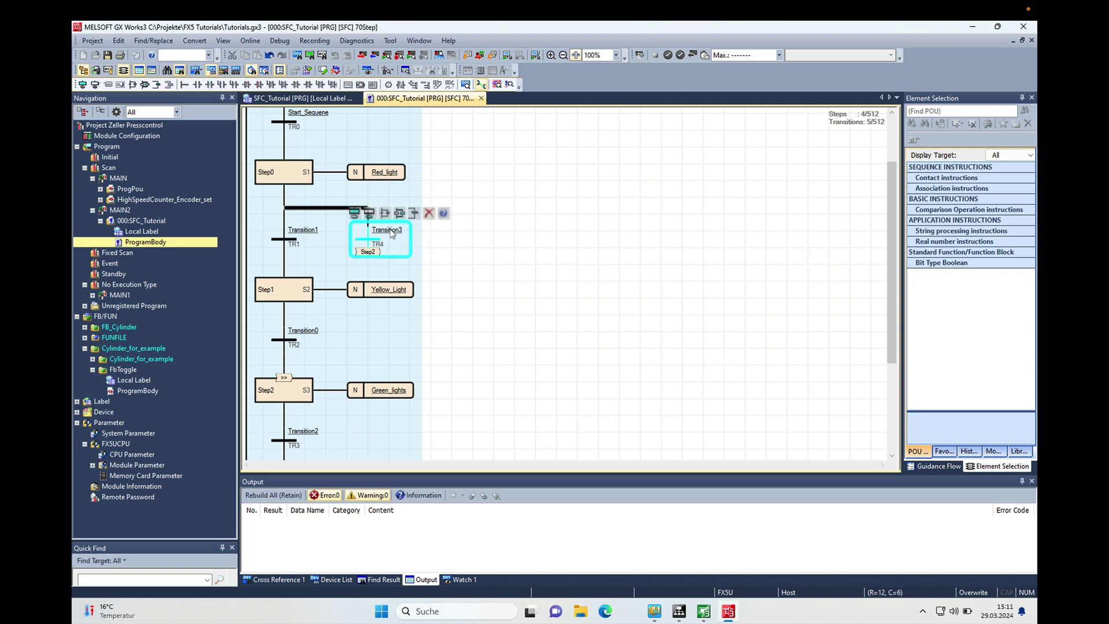
{"action": "double_click", "coordinate": [389, 232]}
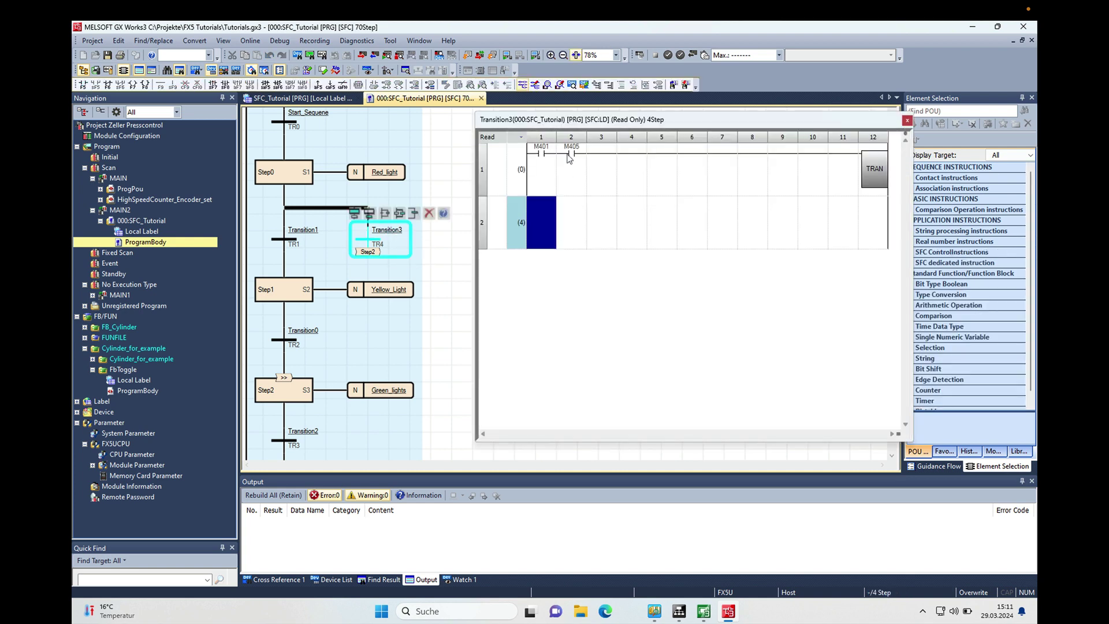
{"action": "left_click", "coordinate": [574, 153]}
{"action": "key", "text": "ctrl+f"}
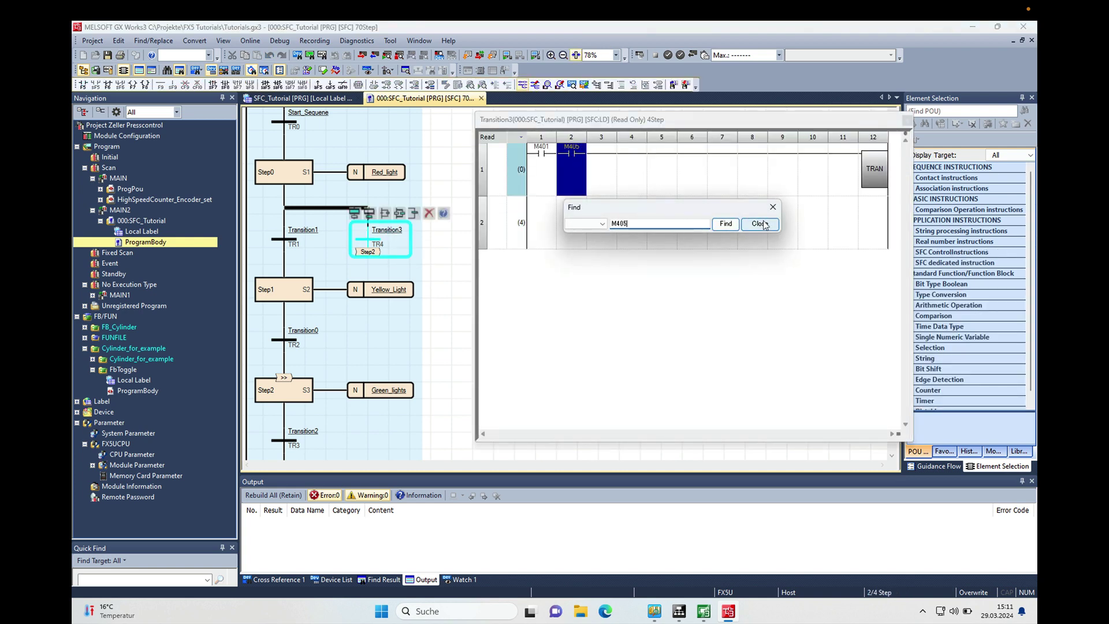
{"action": "left_click", "coordinate": [759, 223]}
{"action": "key", "text": "F2"}
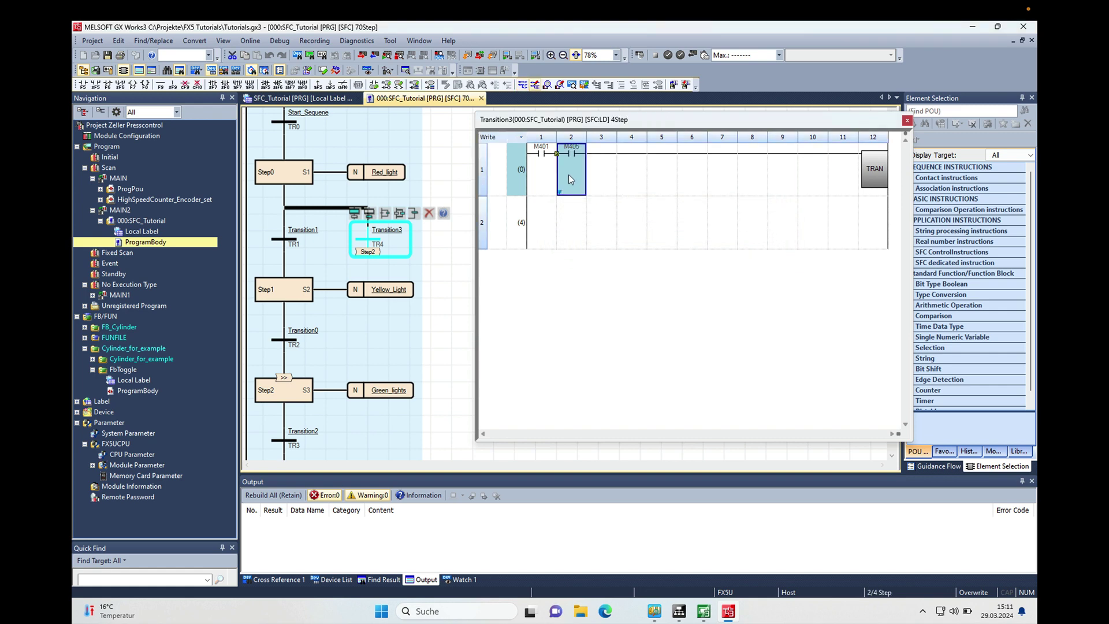
Change Transition3's M405 contact to M404 and open Transition1's ladder.
{"action": "double_click", "coordinate": [569, 154]}
{"action": "double_click", "coordinate": [575, 156]}
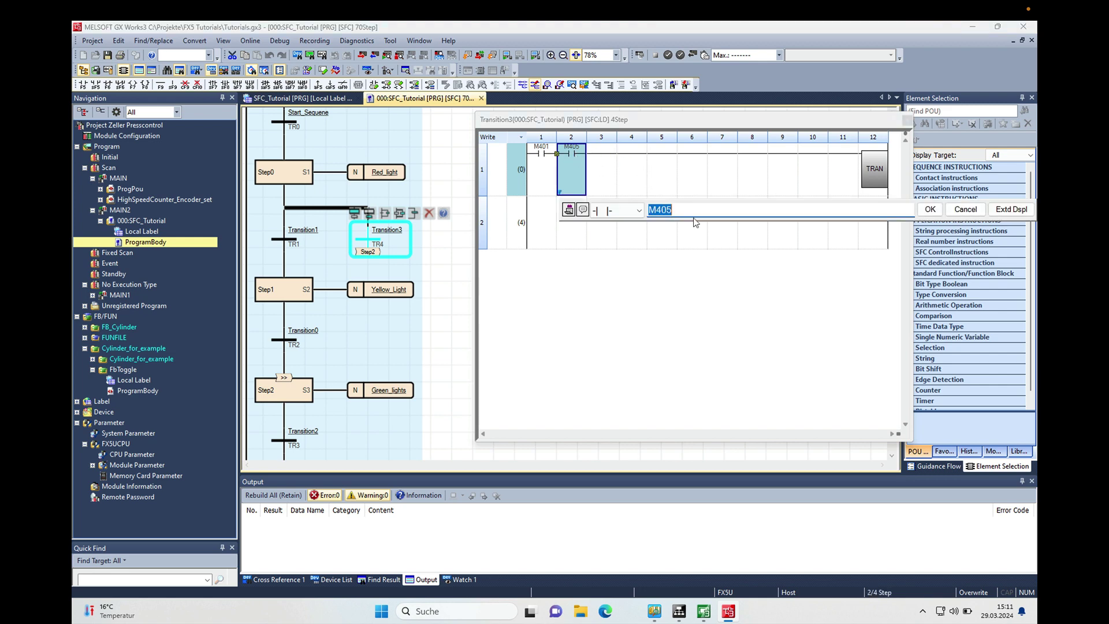
{"action": "type", "text": "m404"}
{"action": "left_click", "coordinate": [929, 212]}
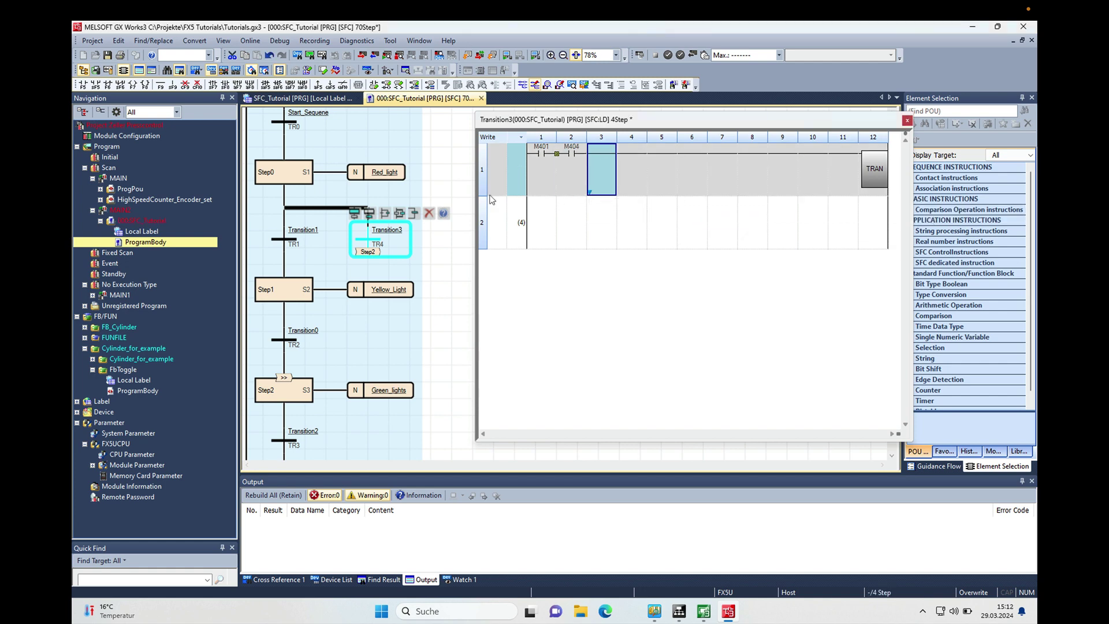
{"action": "left_click", "coordinate": [906, 118]}
{"action": "double_click", "coordinate": [307, 236]}
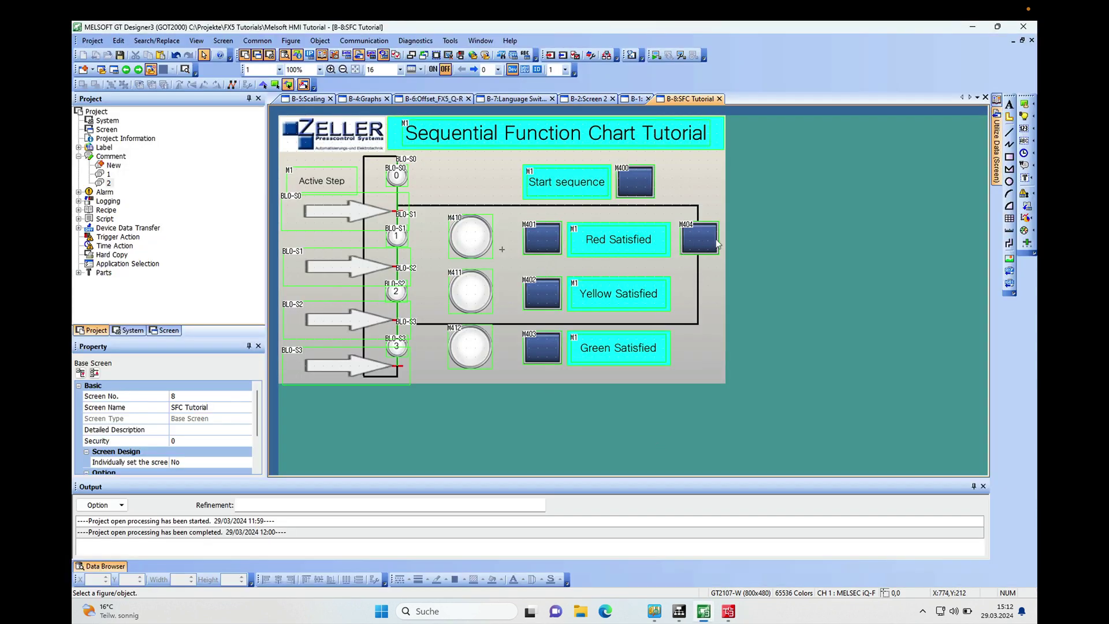
{"action": "left_click", "coordinate": [727, 612]}
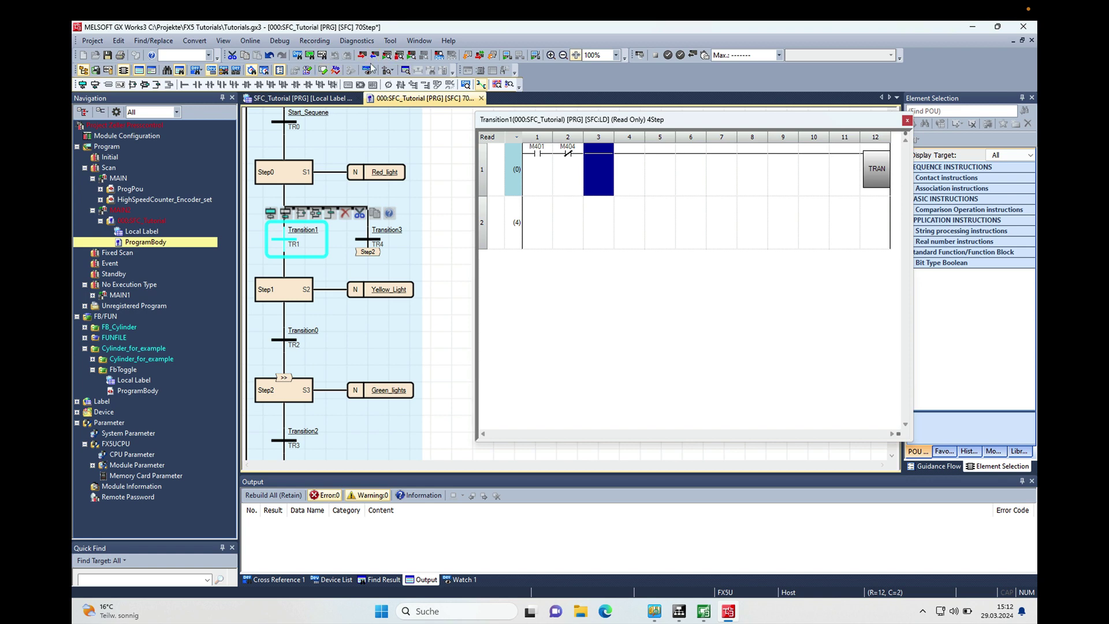
Rebuild all programs and start the FX5U PLC simulation, then minimize the simulator window.
{"action": "left_click", "coordinate": [500, 70]}
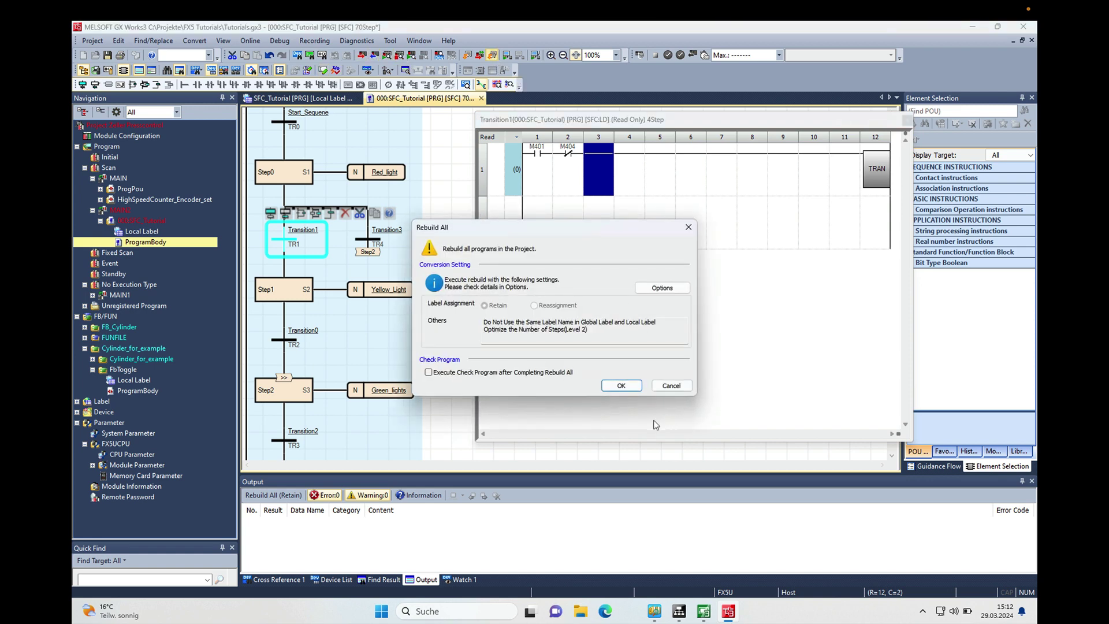
{"action": "left_click", "coordinate": [620, 385]}
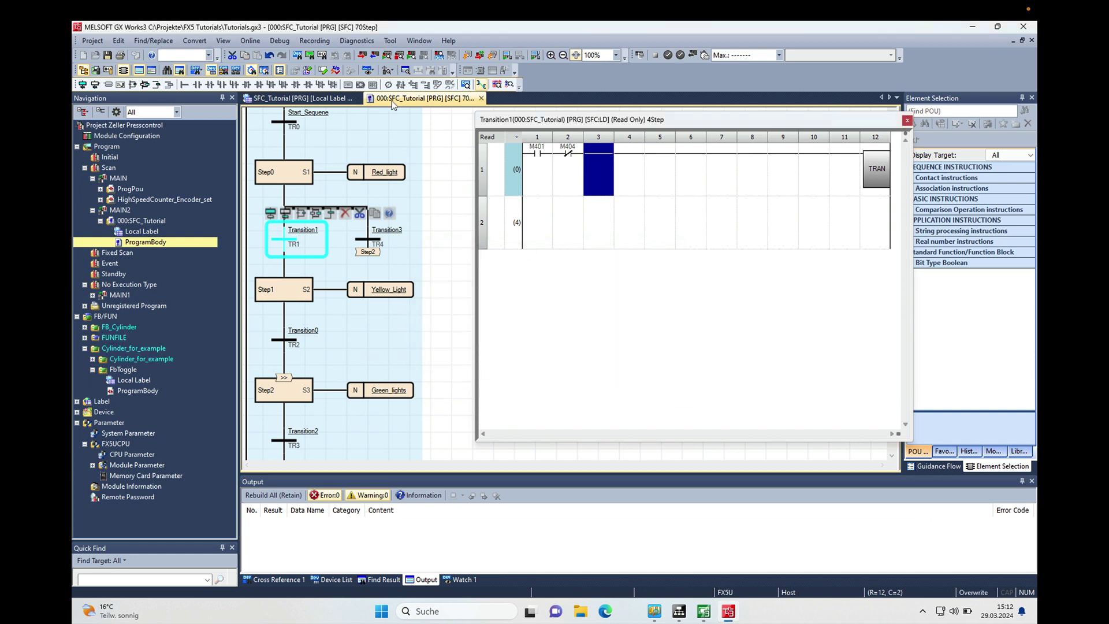
{"action": "left_click", "coordinate": [279, 40]}
{"action": "mouse_move", "coordinate": [303, 54]}
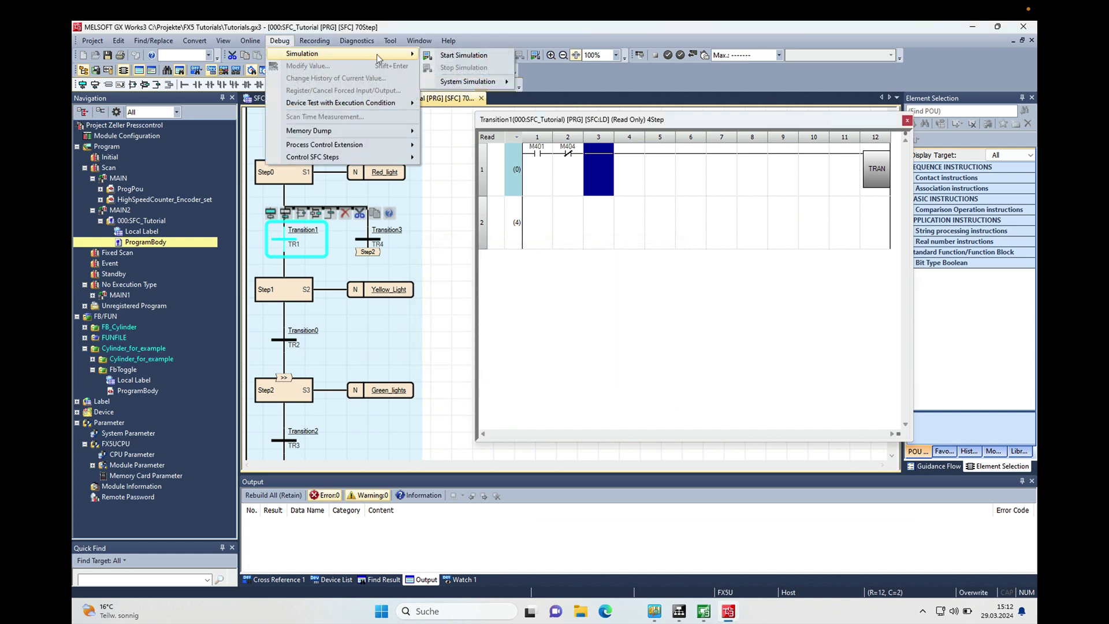
{"action": "left_click", "coordinate": [447, 59]}
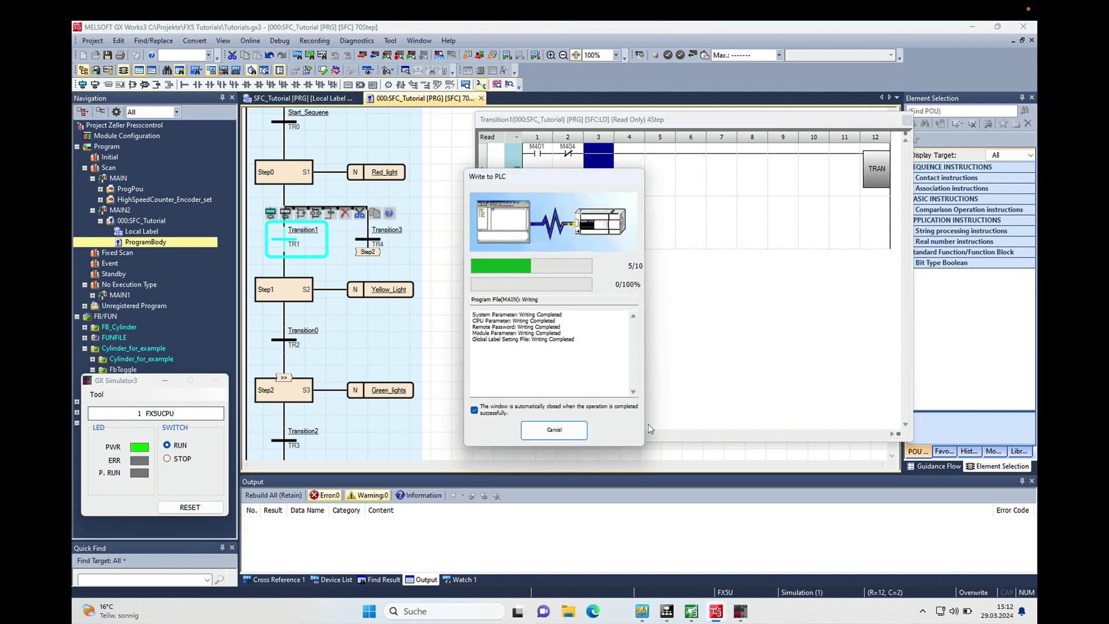
{"action": "left_click", "coordinate": [166, 381]}
Launch GT Simulator3 from GT Designer3, move its window right, and show SFC Tutorials.
{"action": "left_click", "coordinate": [689, 612]}
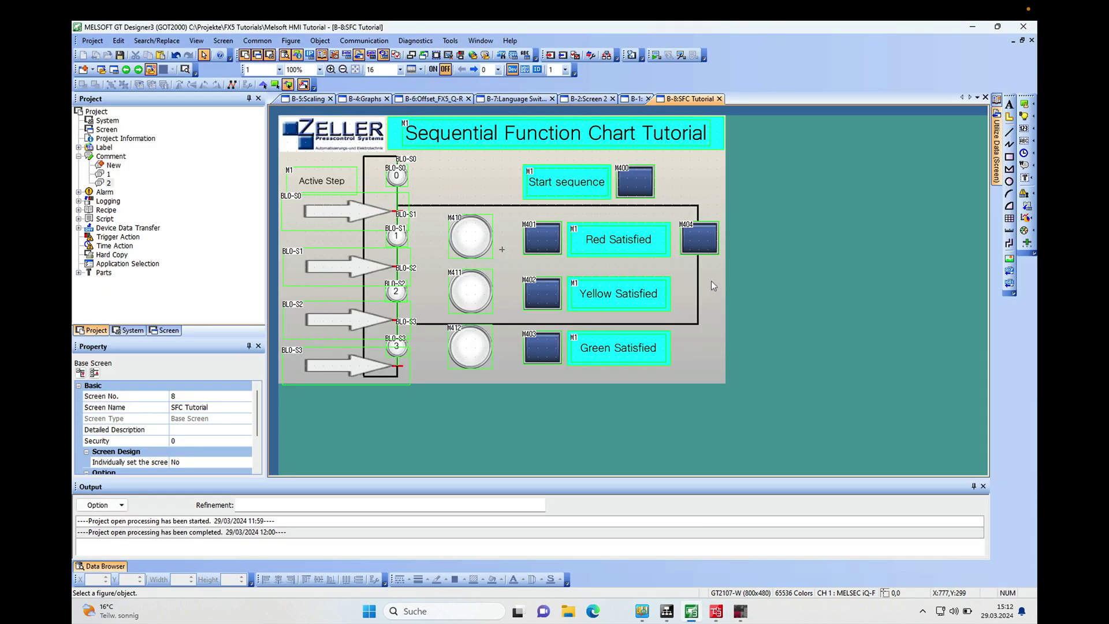
{"action": "left_click", "coordinate": [656, 56]}
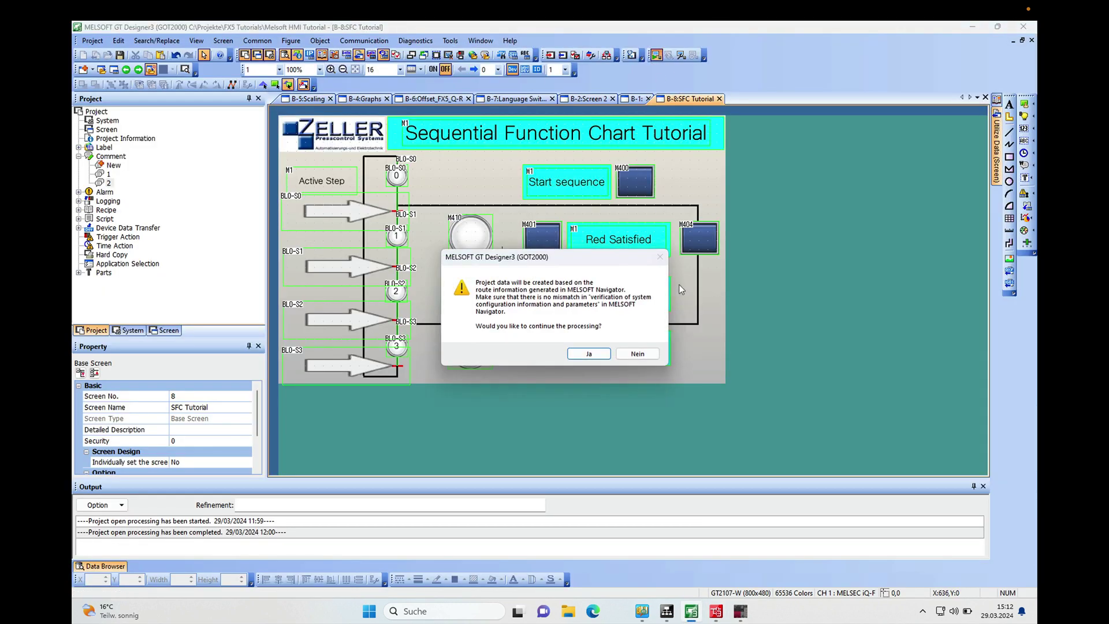
{"action": "left_click", "coordinate": [587, 352]}
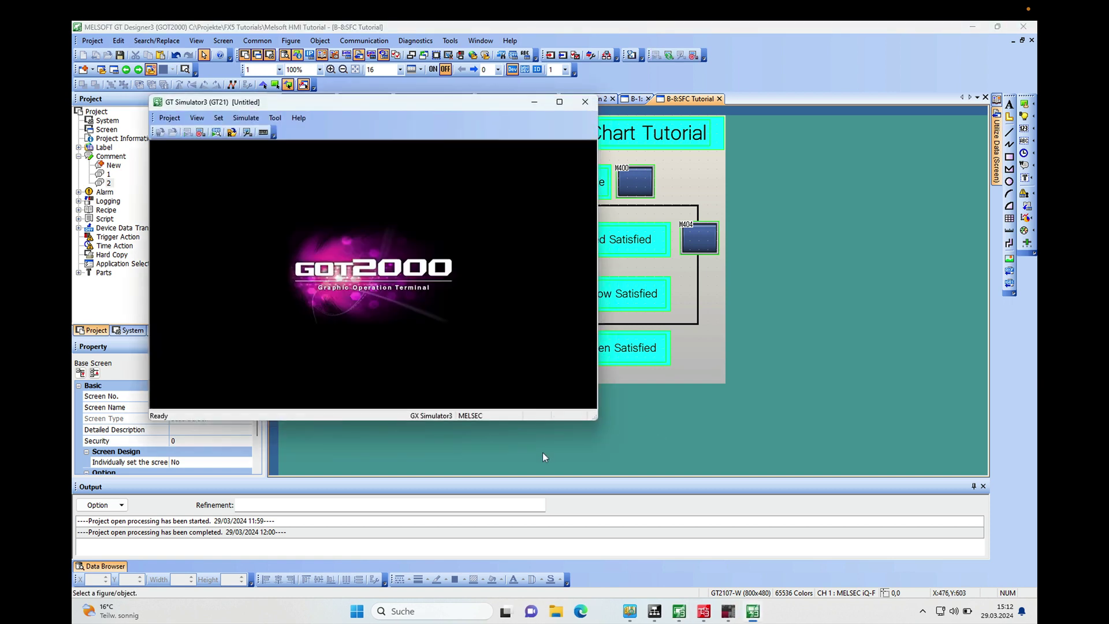
{"action": "left_click_drag", "start_coordinate": [408, 109], "coordinate": [796, 119]}
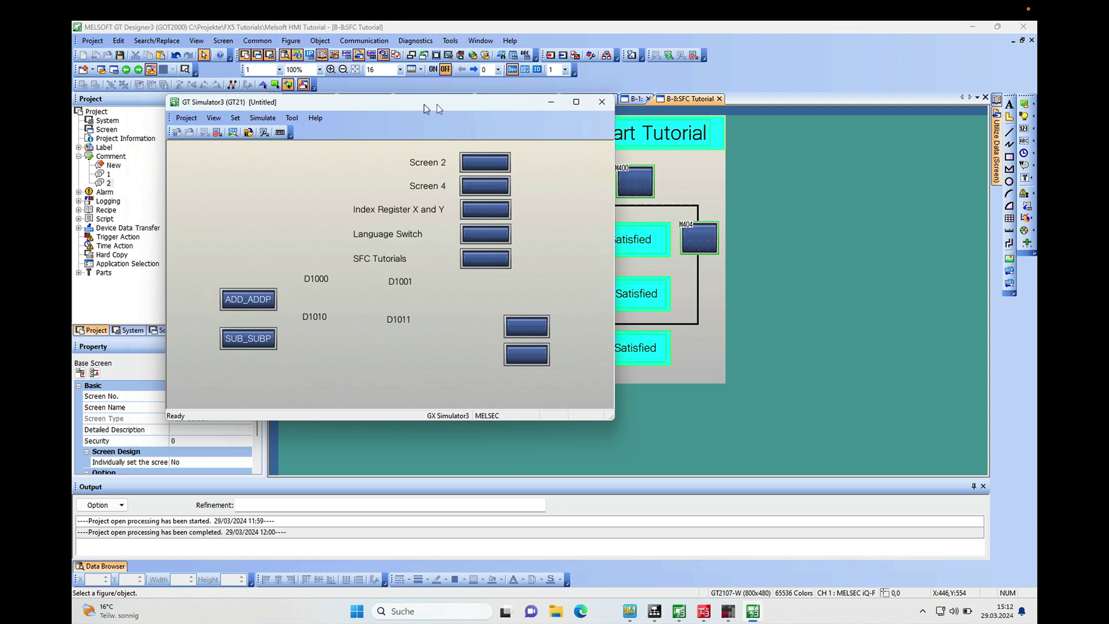
{"action": "left_click", "coordinate": [853, 271]}
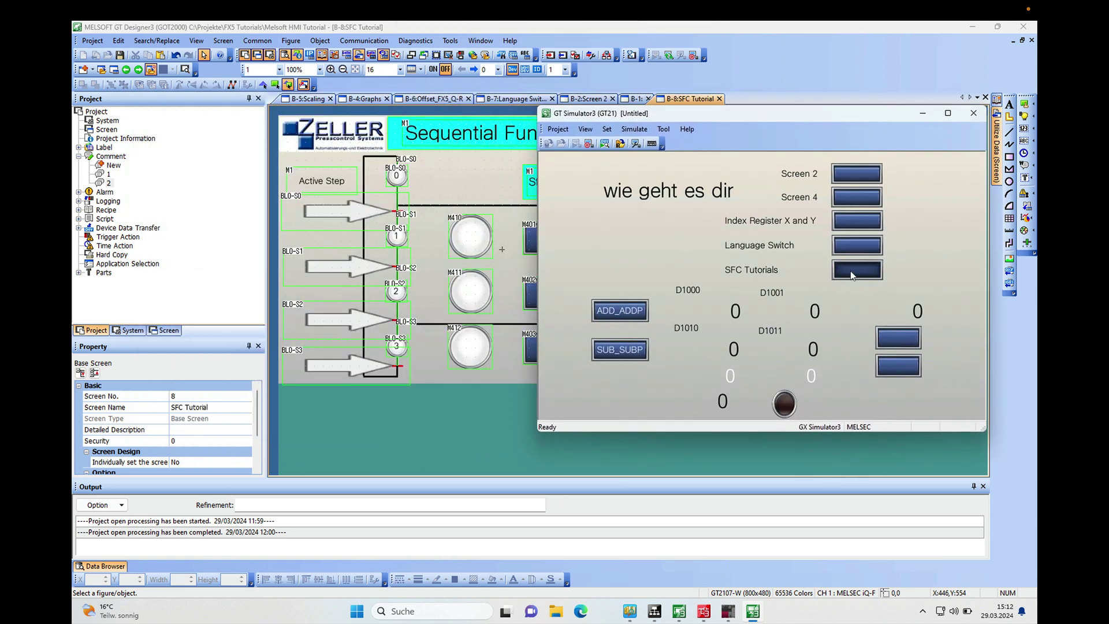
Start the sequence and satisfy Red, Yellow and Green in turn, returning to step 1.
{"action": "left_click", "coordinate": [709, 613]}
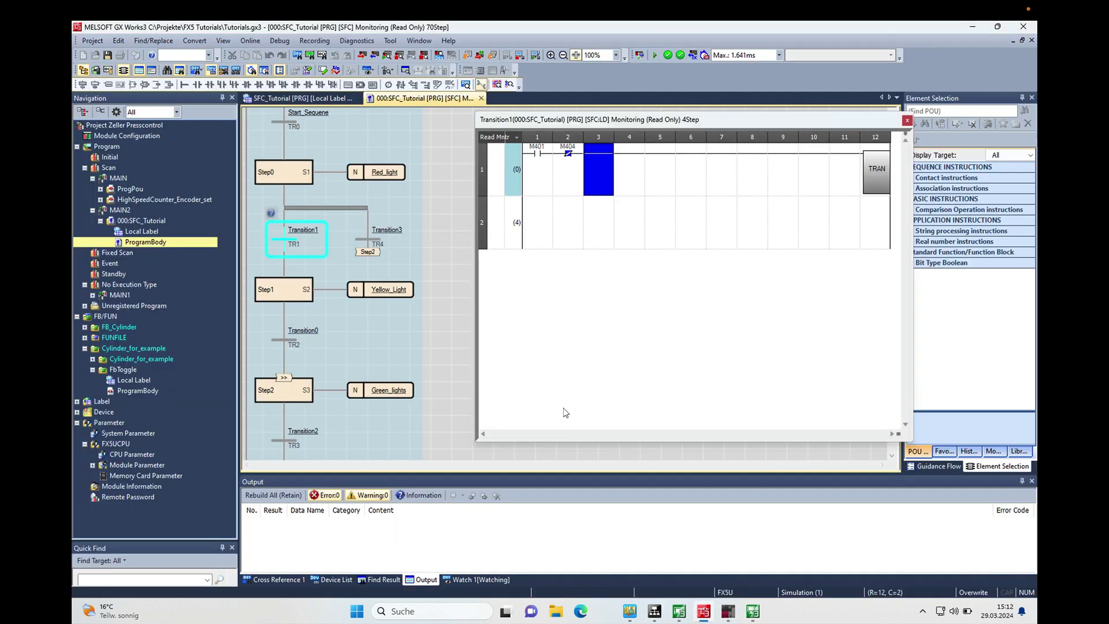
{"action": "left_click", "coordinate": [752, 611]}
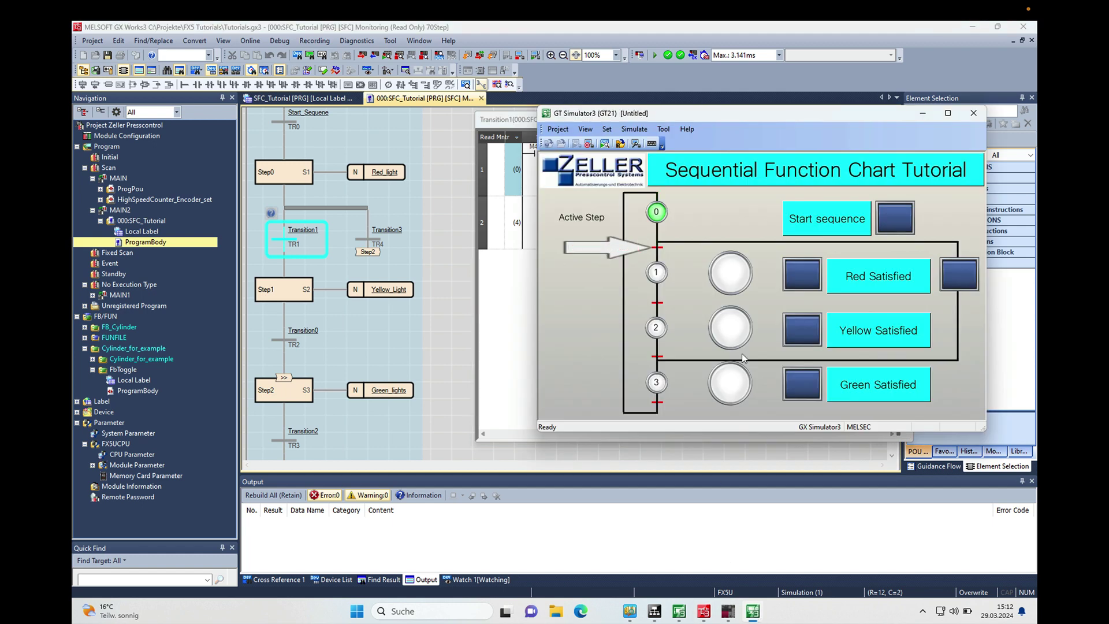
{"action": "left_click", "coordinate": [888, 216]}
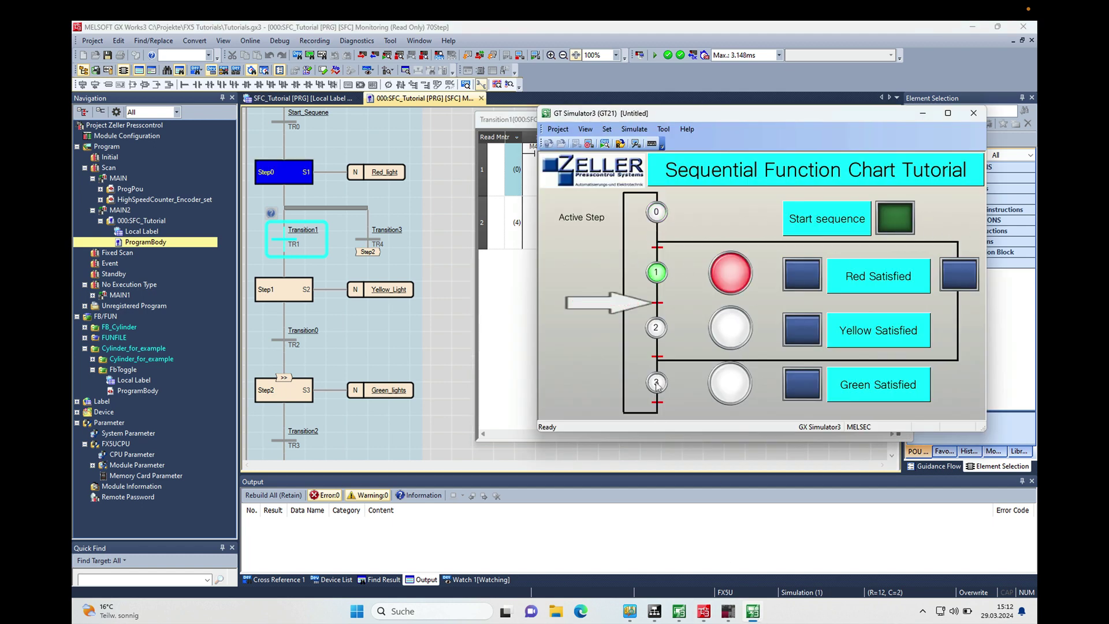
{"action": "left_click", "coordinate": [803, 274]}
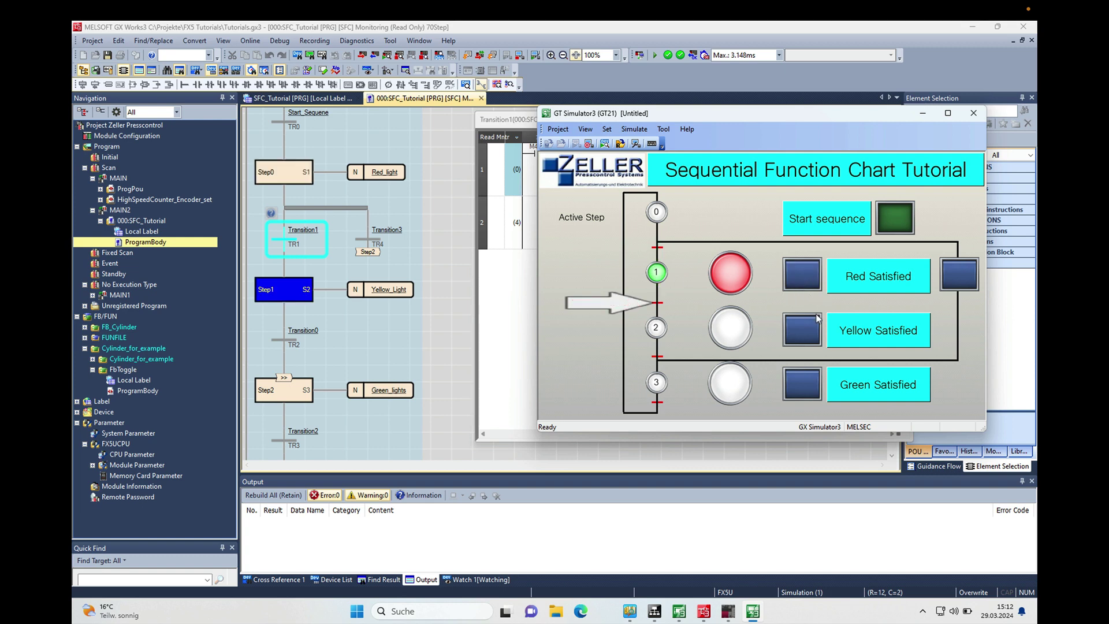
{"action": "left_click", "coordinate": [802, 329]}
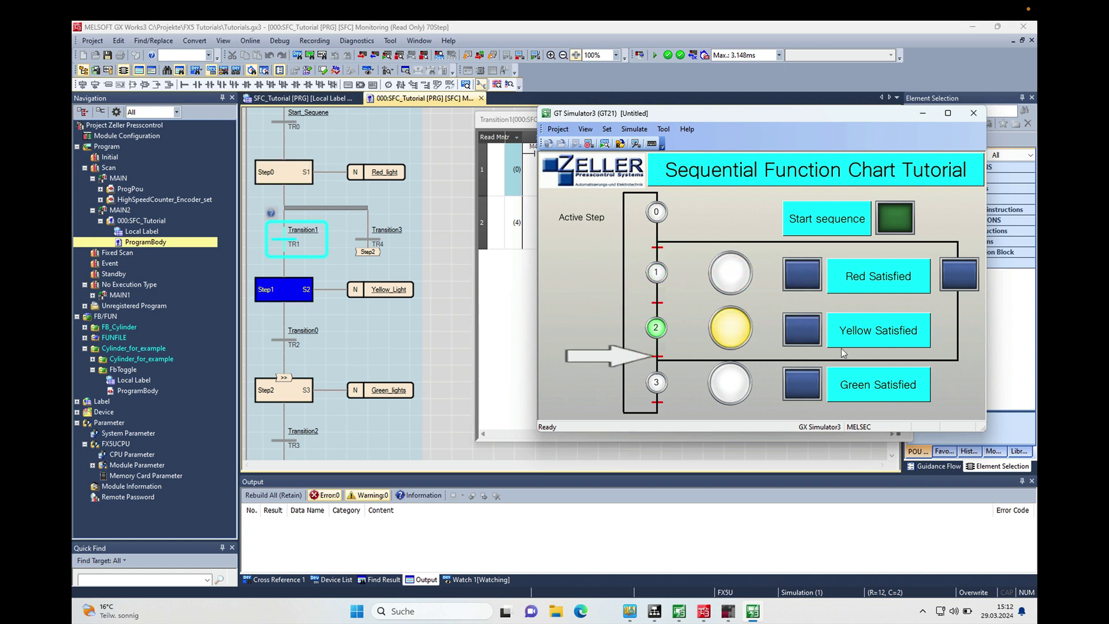
{"action": "left_click", "coordinate": [802, 383]}
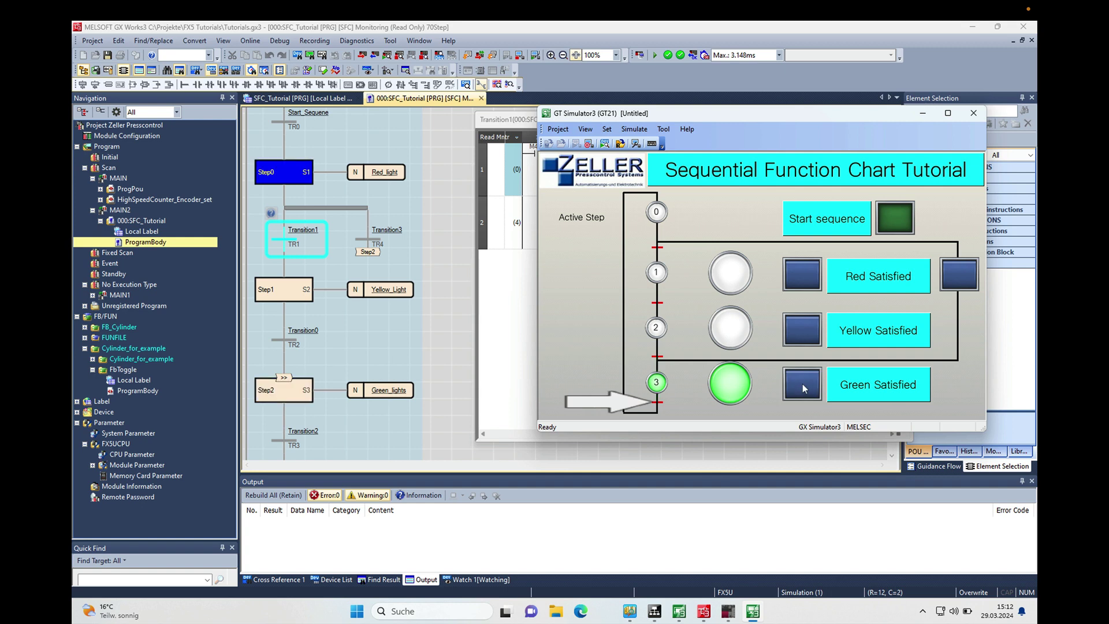
{"action": "left_click", "coordinate": [803, 384]}
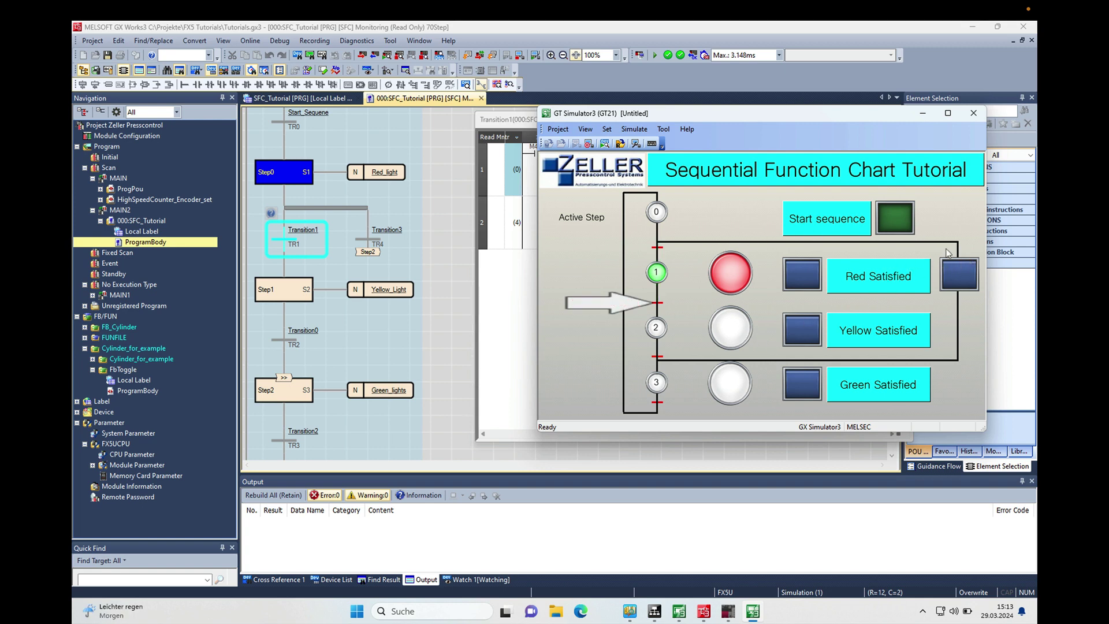
Switch on M404, satisfy Red to jump directly to Green, then satisfy Green.
{"action": "left_click", "coordinate": [965, 267]}
{"action": "left_click", "coordinate": [798, 273]}
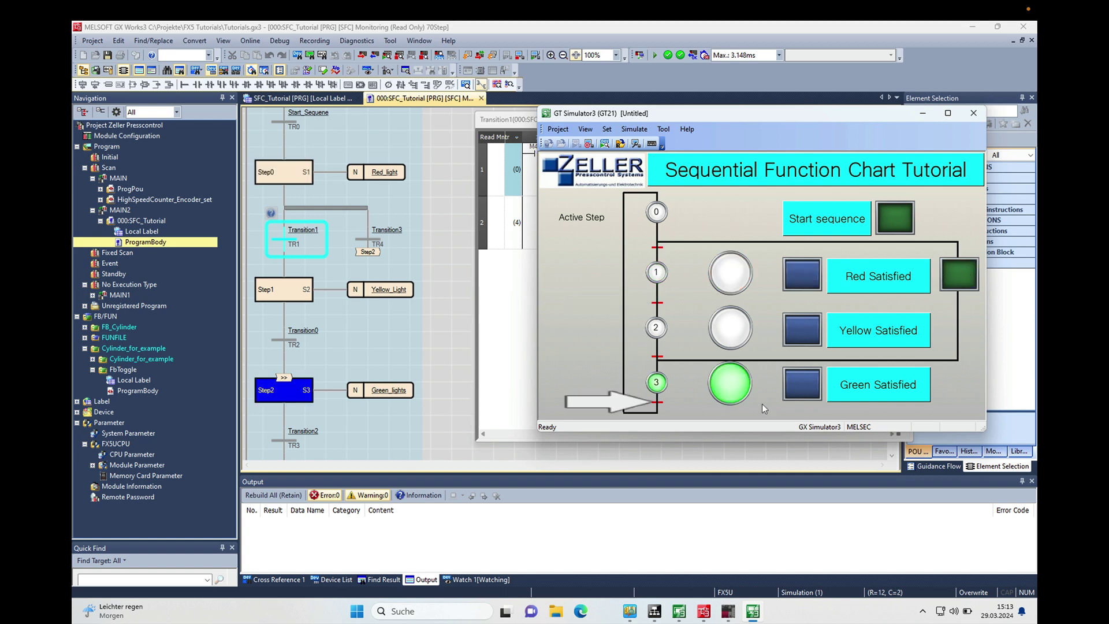
{"action": "left_click", "coordinate": [809, 395]}
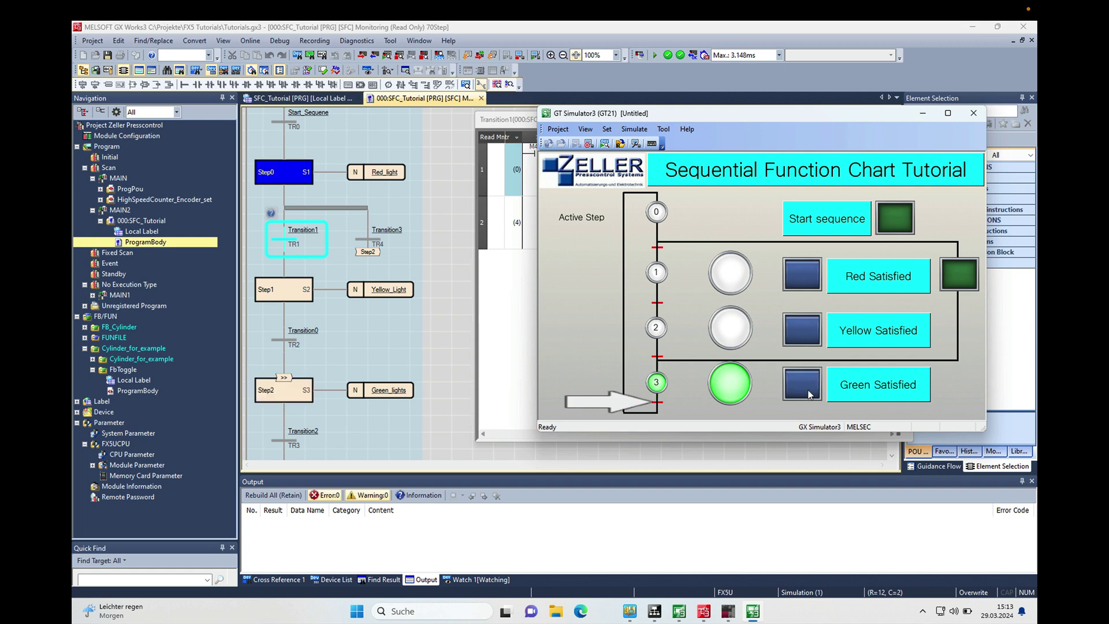